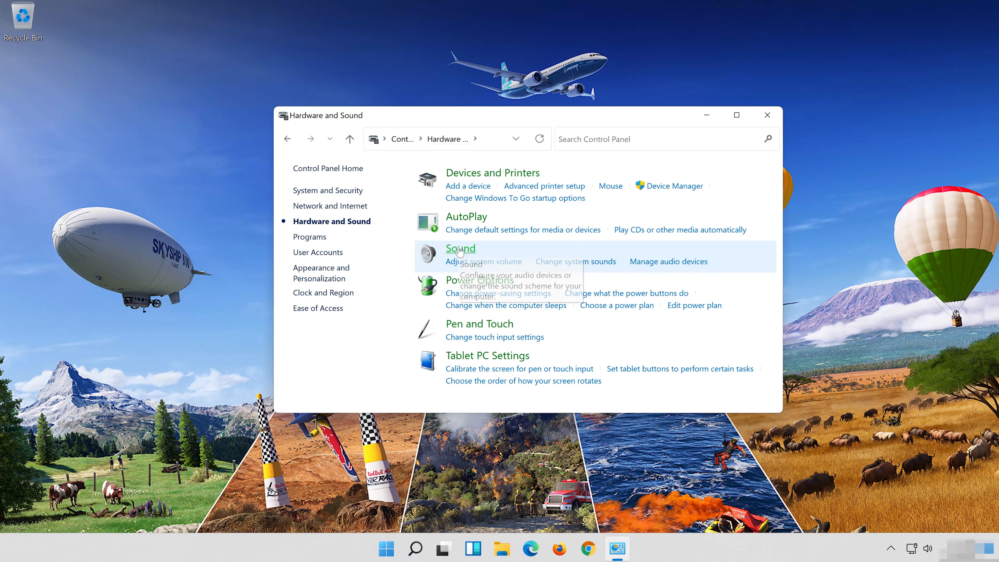
# - Open the Sound settings, close the Hardware and Sound window, and open the properties of the Speakers playback device
pyautogui.click(460, 249)
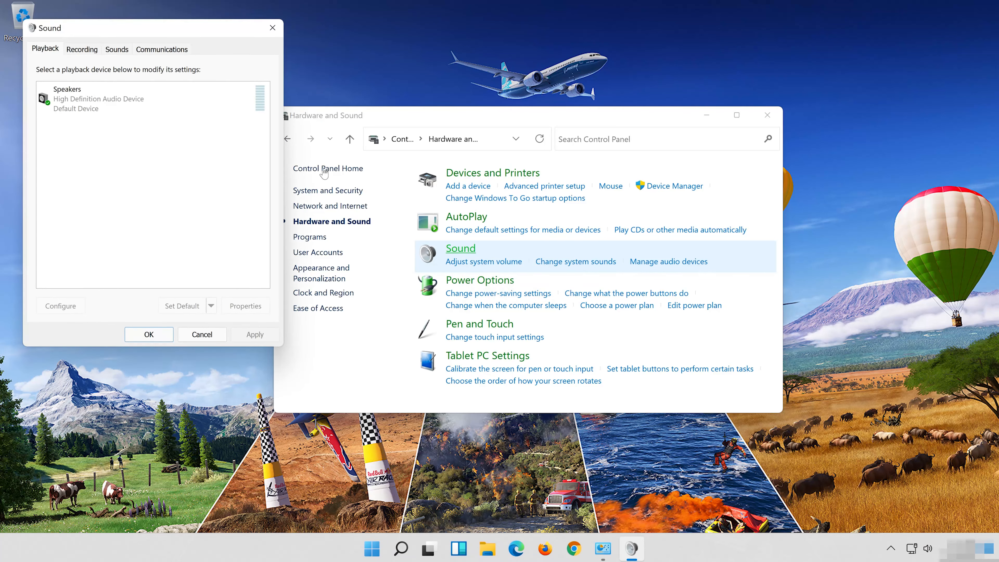
pyautogui.moveTo(168, 36); pyautogui.dragTo(527, 111)
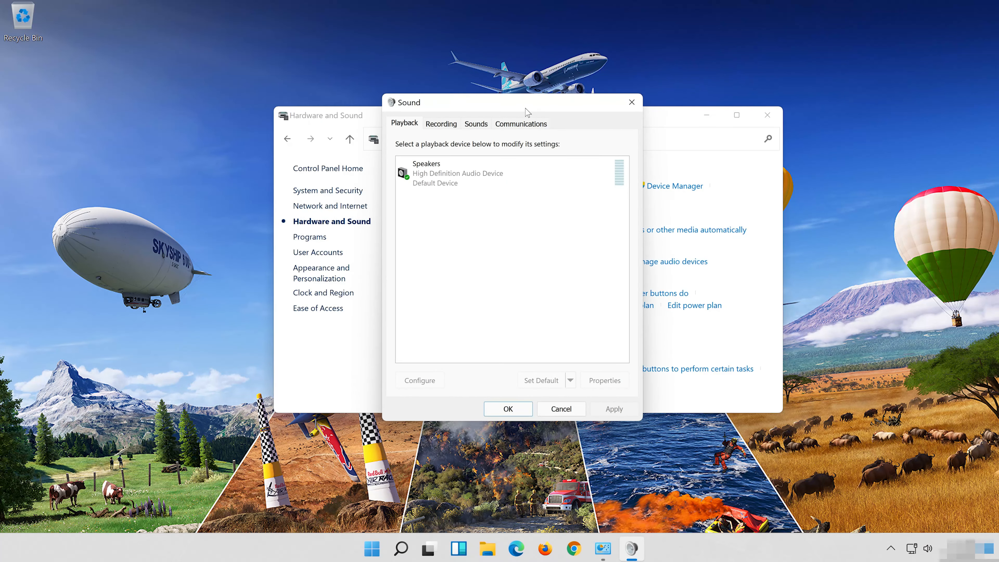
pyautogui.click(767, 114)
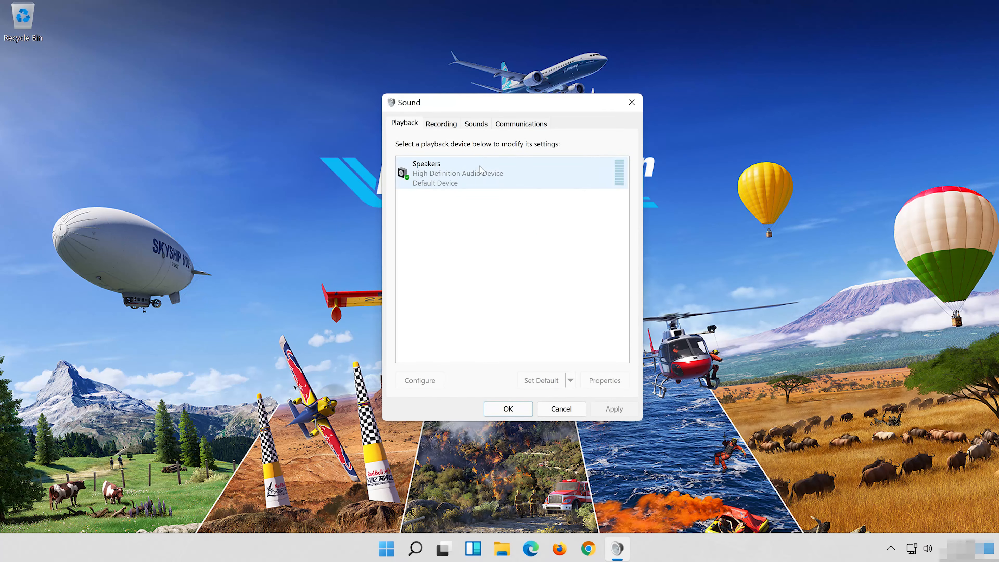
pyautogui.click(480, 169)
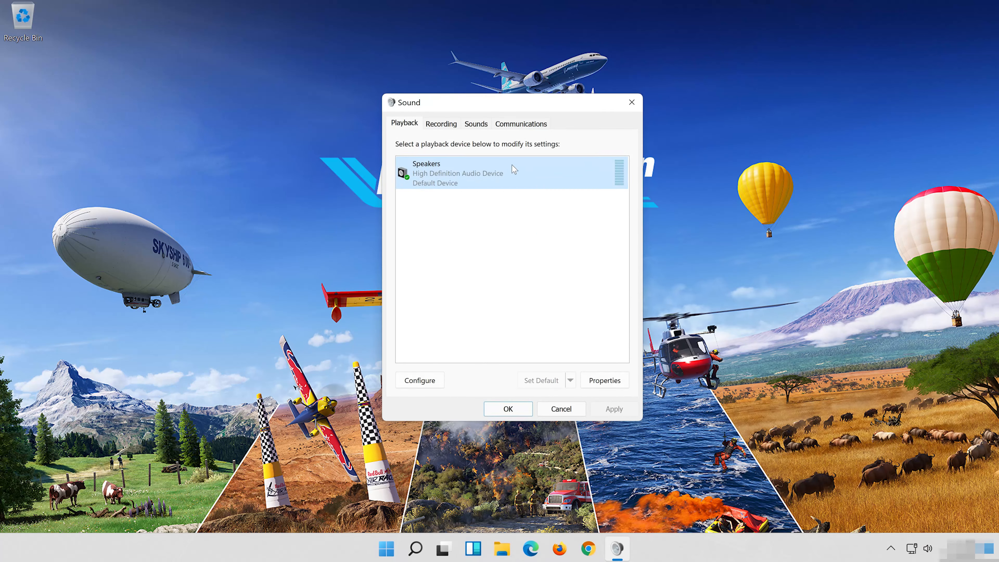
pyautogui.rightClick(515, 167)
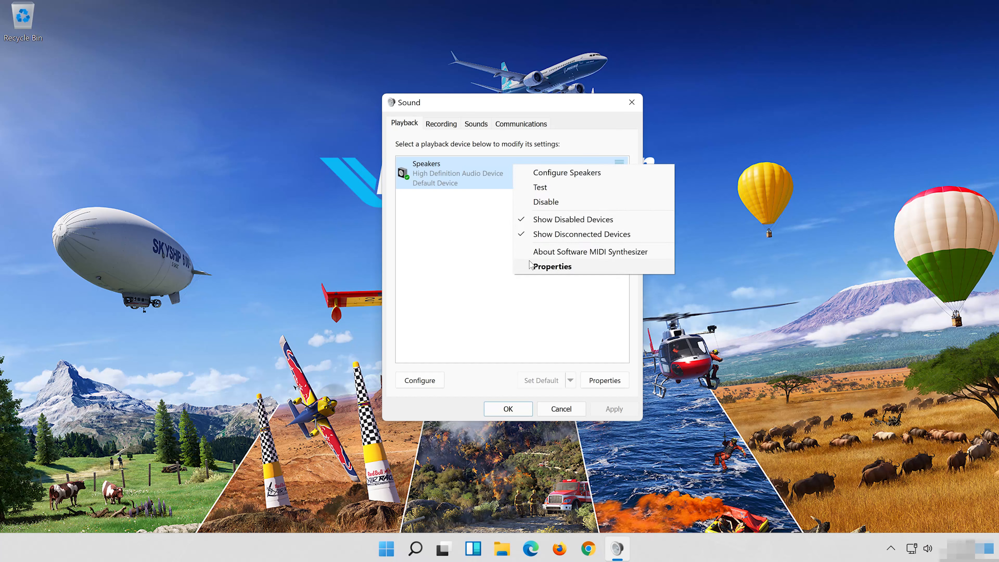
pyautogui.click(592, 271)
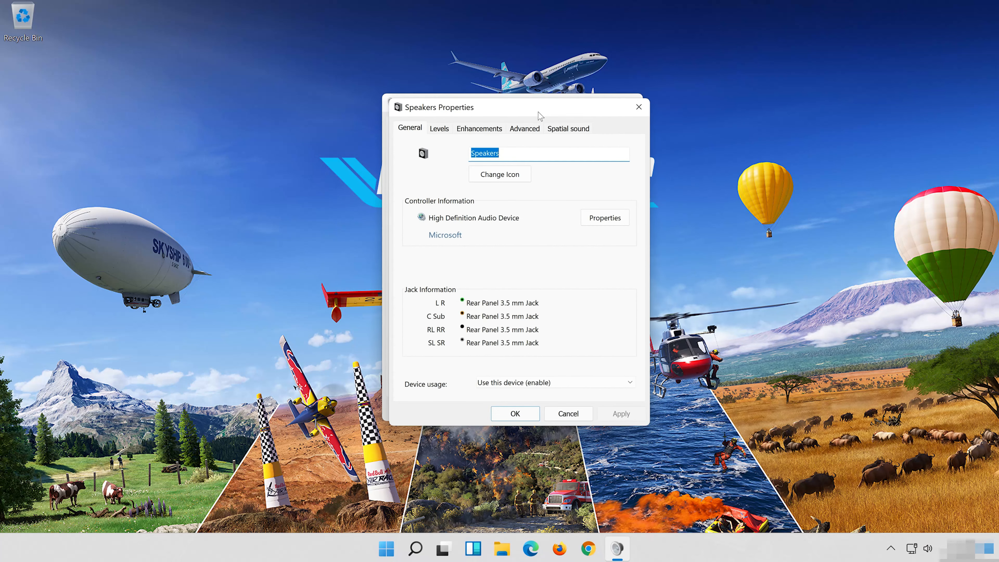
# - Disable all enhancements for the Speakers, apply the change, and close the properties and Sound dialogs
pyautogui.click(492, 122)
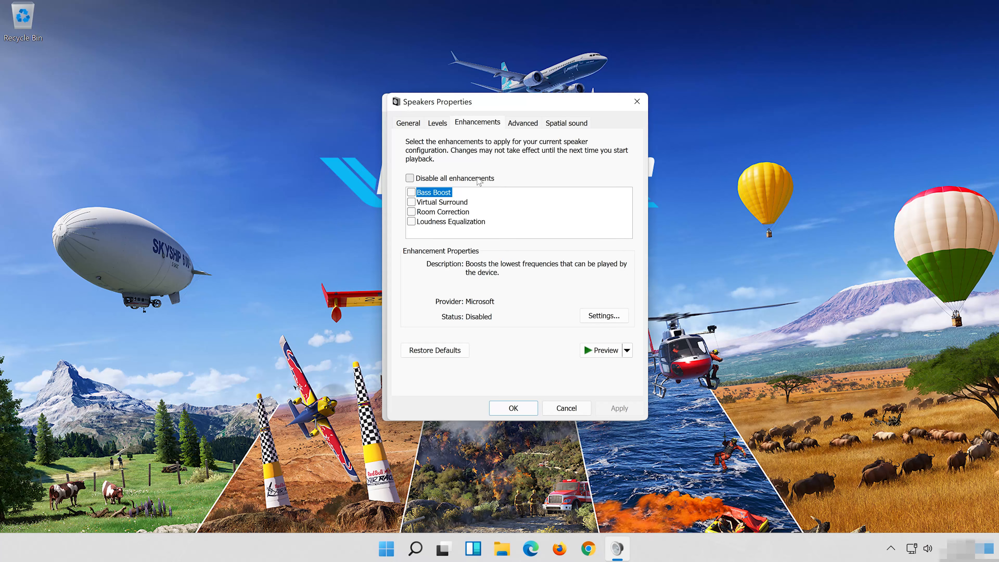
pyautogui.click(410, 178)
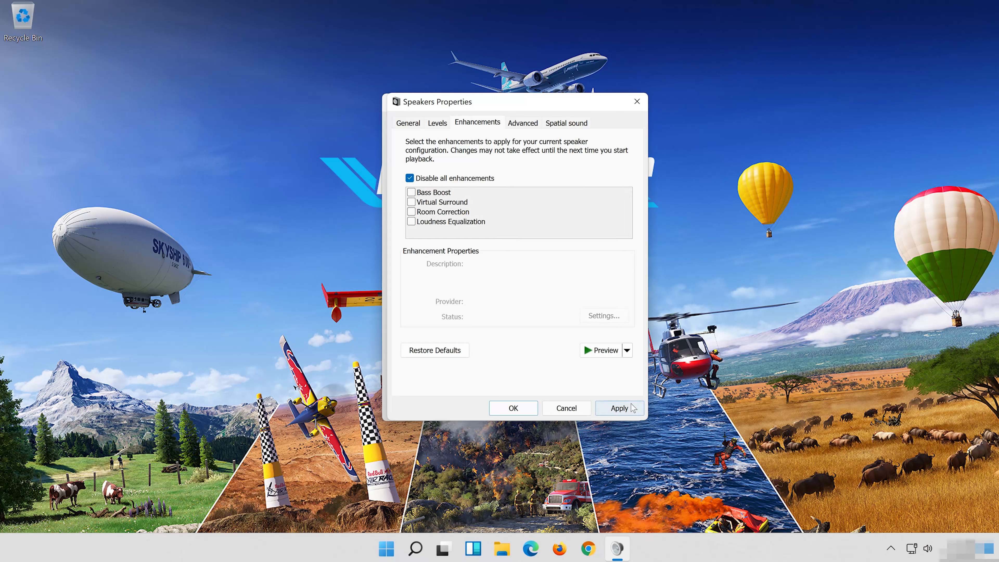
pyautogui.click(632, 407)
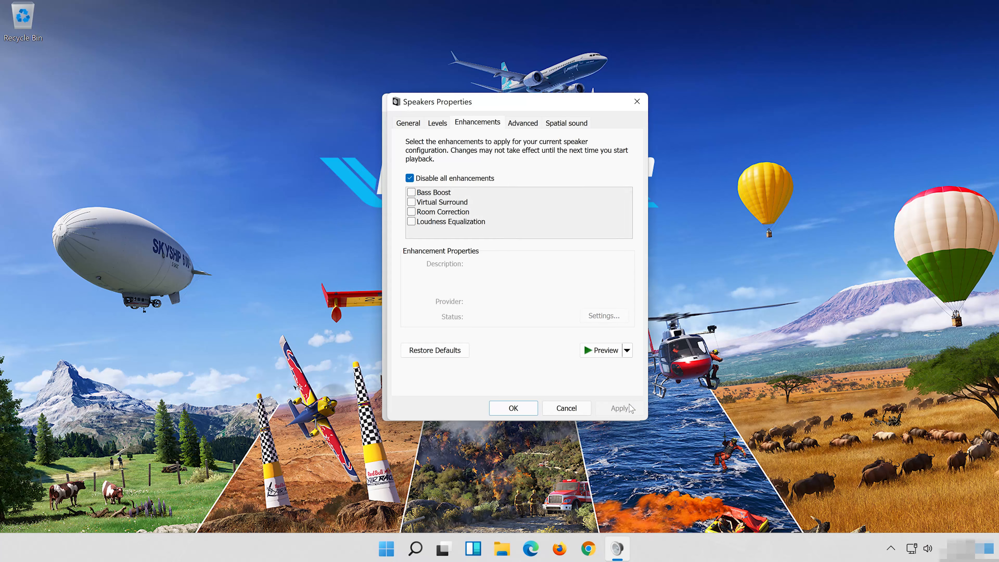
pyautogui.click(534, 408)
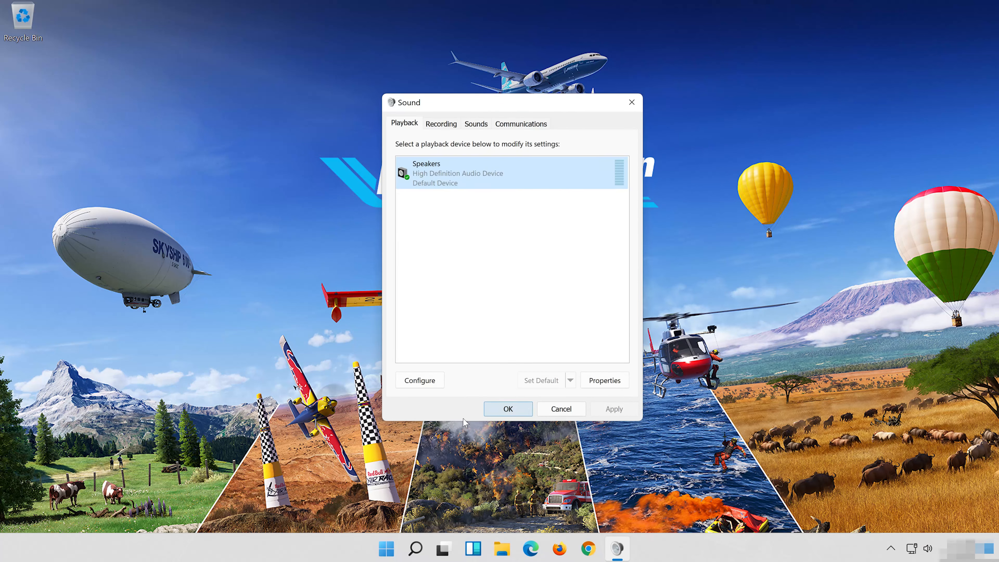
pyautogui.click(508, 411)
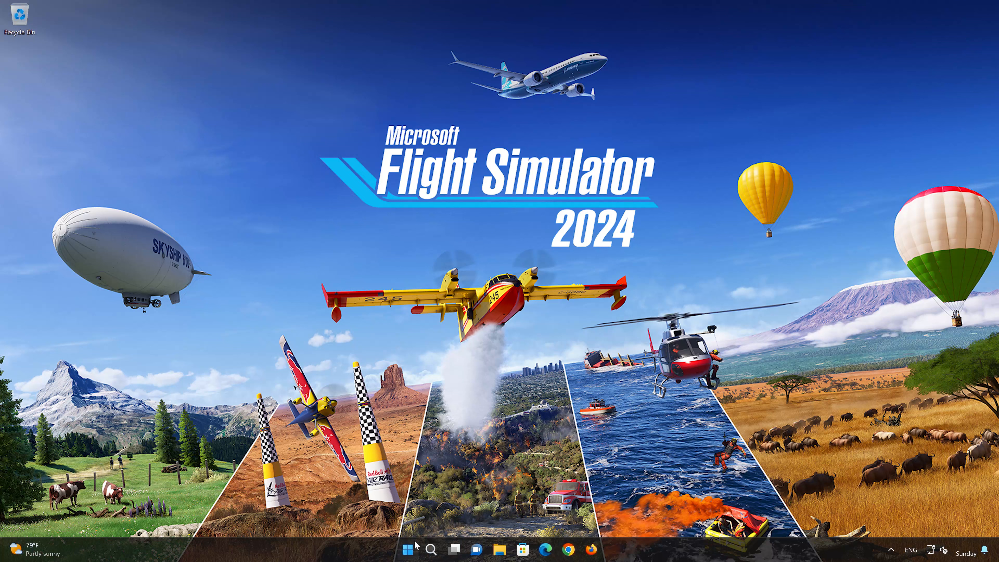
# - Open the Windows Settings and go to Other troubleshooters in the System Troubleshoot settings
pyautogui.click(409, 549)
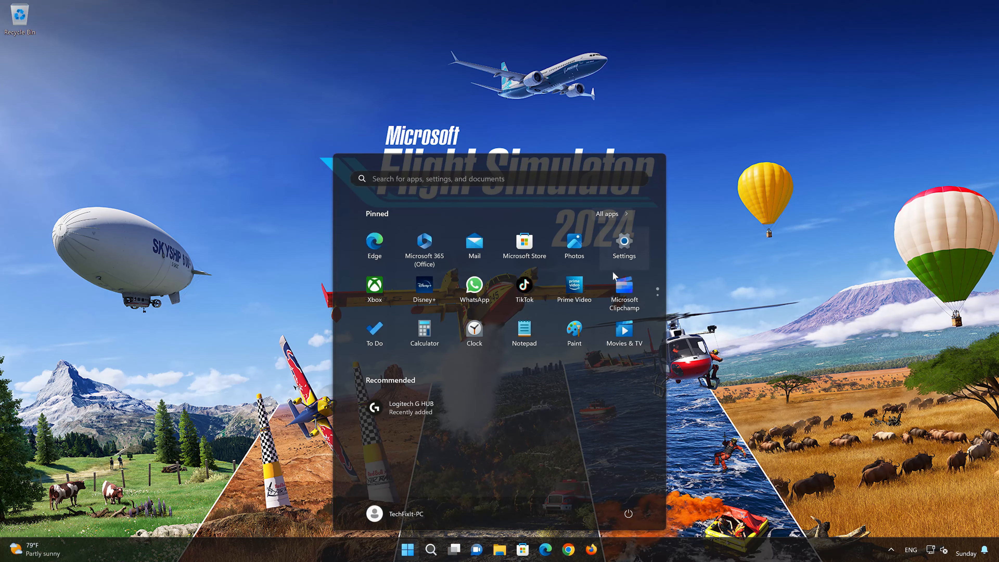
pyautogui.click(625, 246)
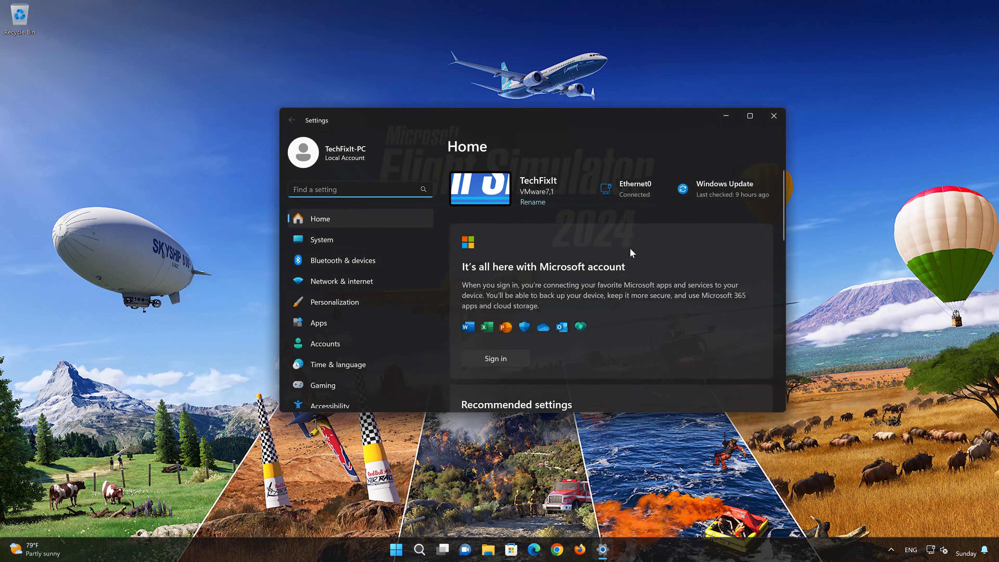
pyautogui.click(354, 238)
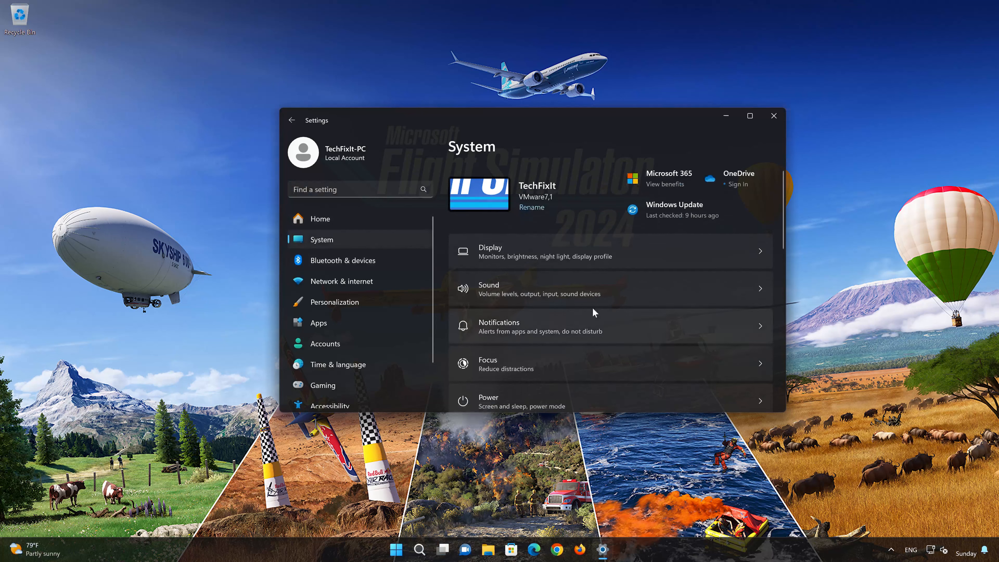
pyautogui.scroll(-6, 594, 309)
pyautogui.scroll(-1, 592, 310)
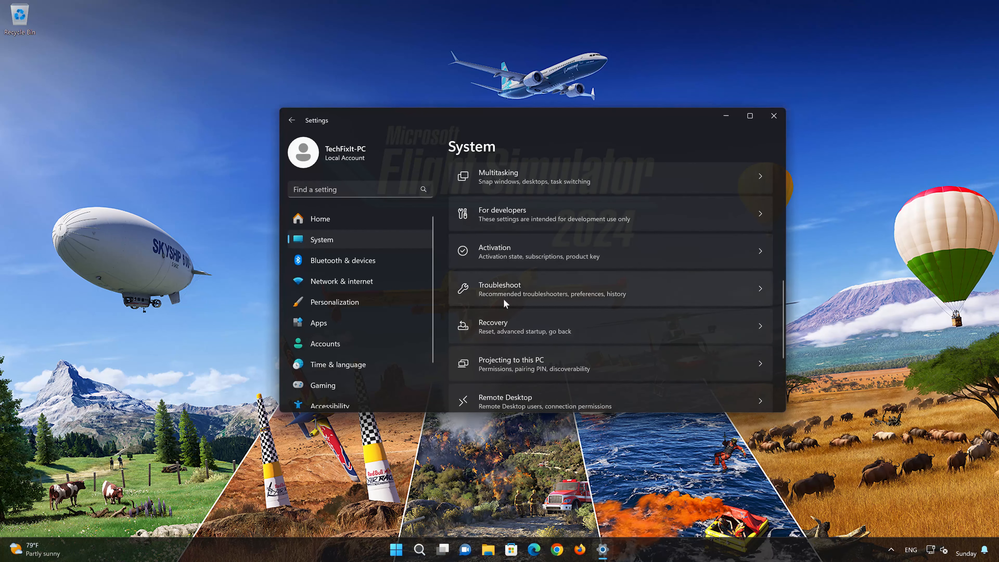
pyautogui.scroll(-1, 579, 286)
pyautogui.click(549, 259)
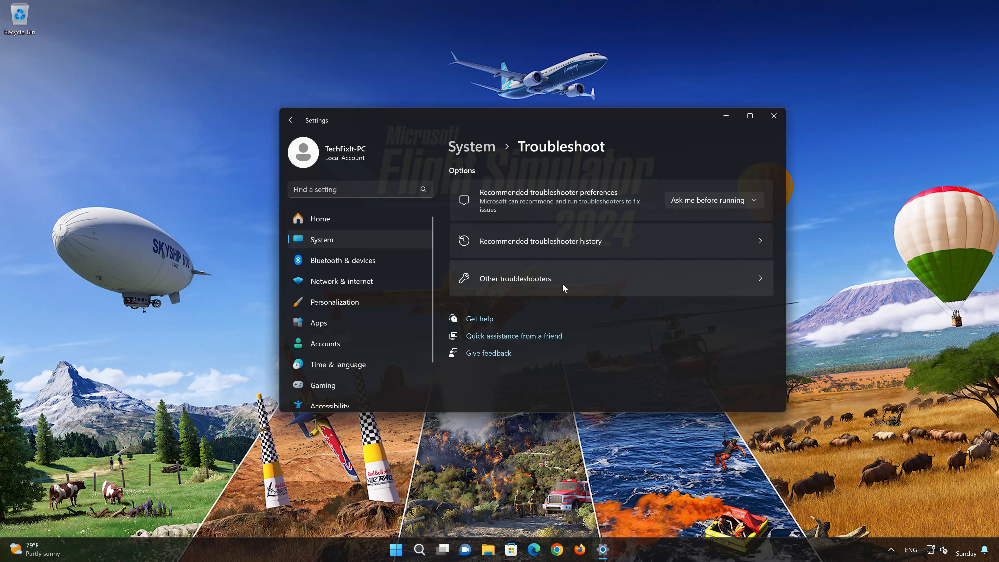
pyautogui.click(538, 288)
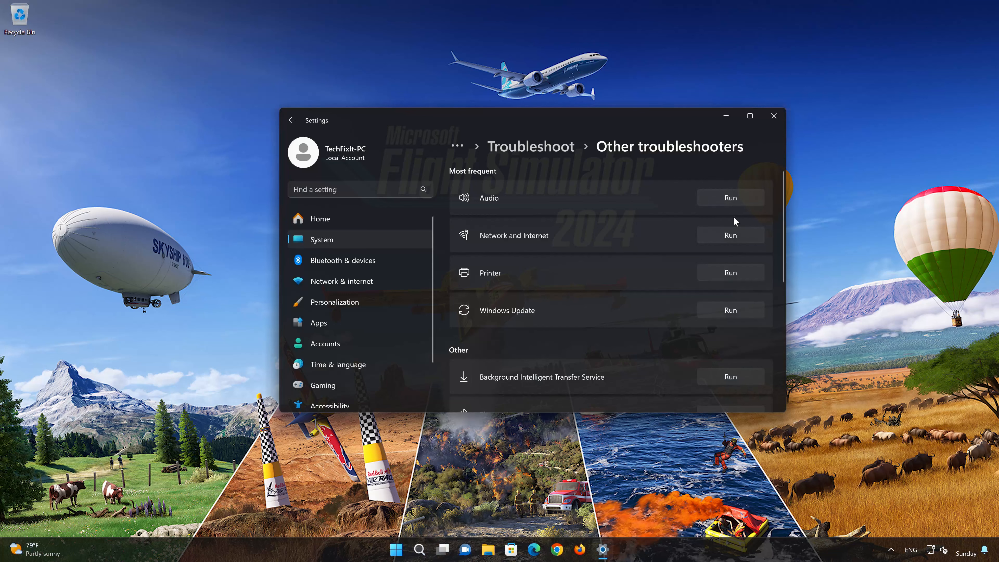
# - Run the Audio troubleshooter, consent to diagnostics and the audio services restart, report the problem as solved, and close the Get Help and Settings windows
pyautogui.click(734, 199)
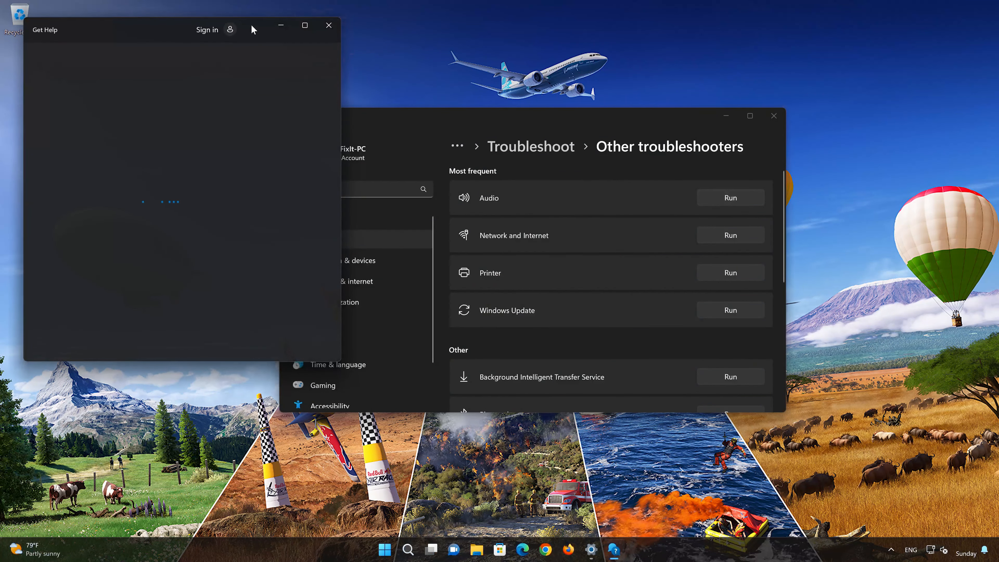
pyautogui.moveTo(253, 31); pyautogui.dragTo(554, 90)
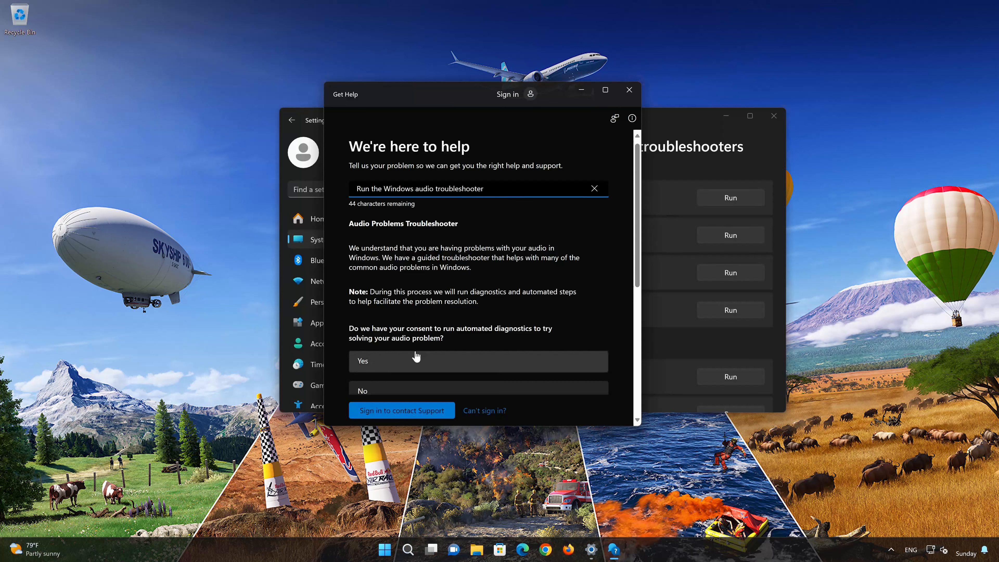
pyautogui.click(417, 369)
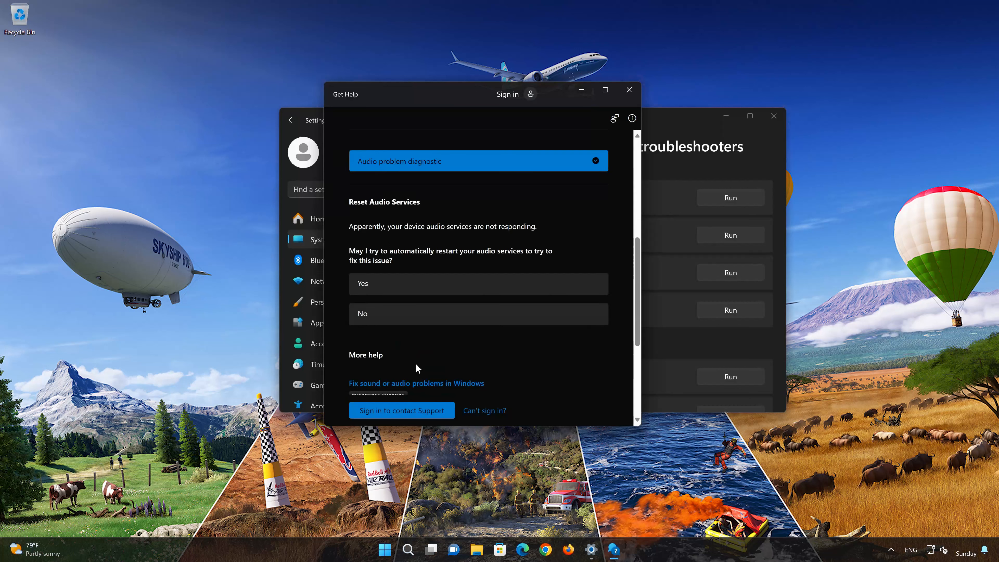
pyautogui.click(405, 288)
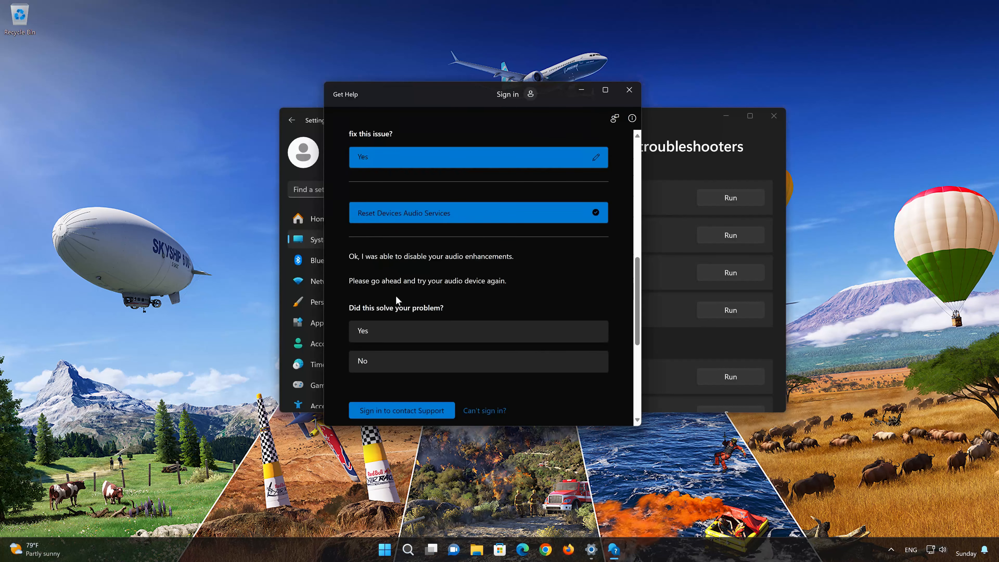
pyautogui.click(433, 333)
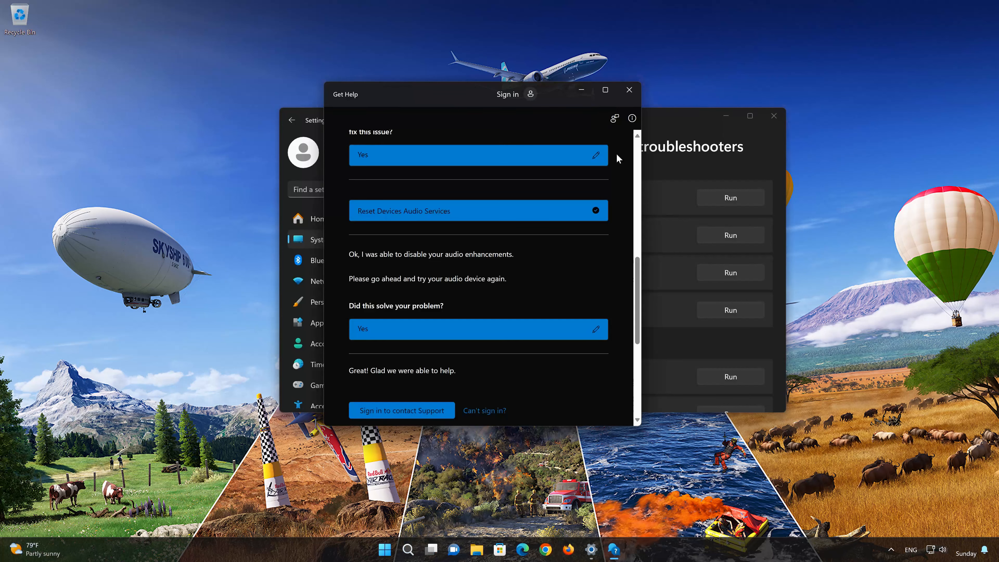
pyautogui.click(631, 89)
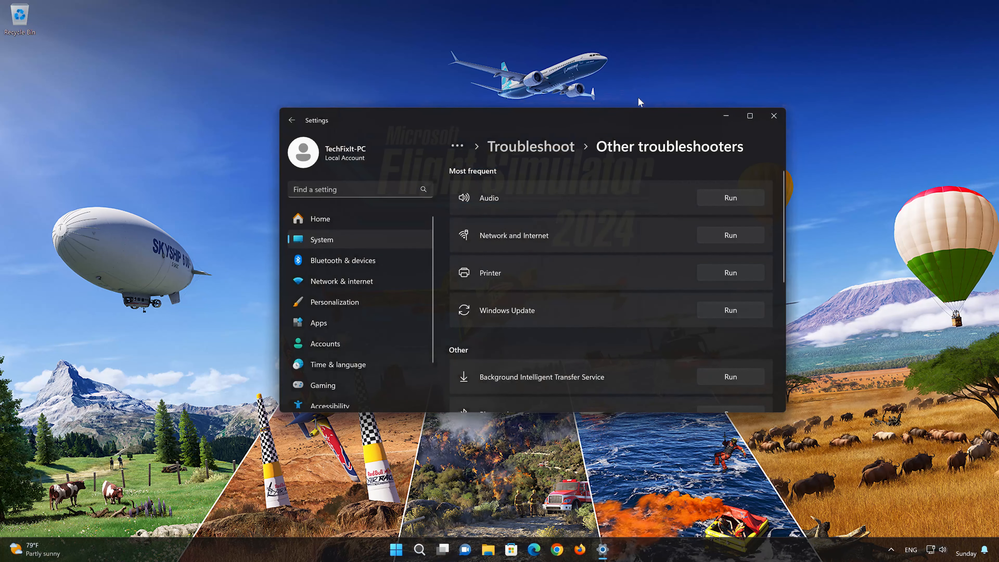
pyautogui.click(767, 119)
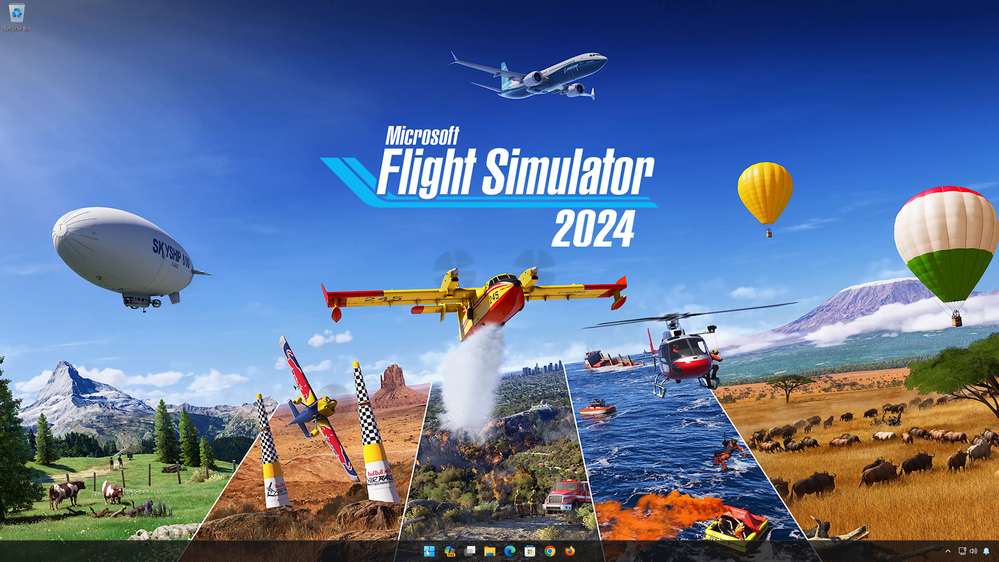
# - Find Control Panel through search, open Sound under Hardware and Sound, and close the Control Panel window
pyautogui.click(428, 551)
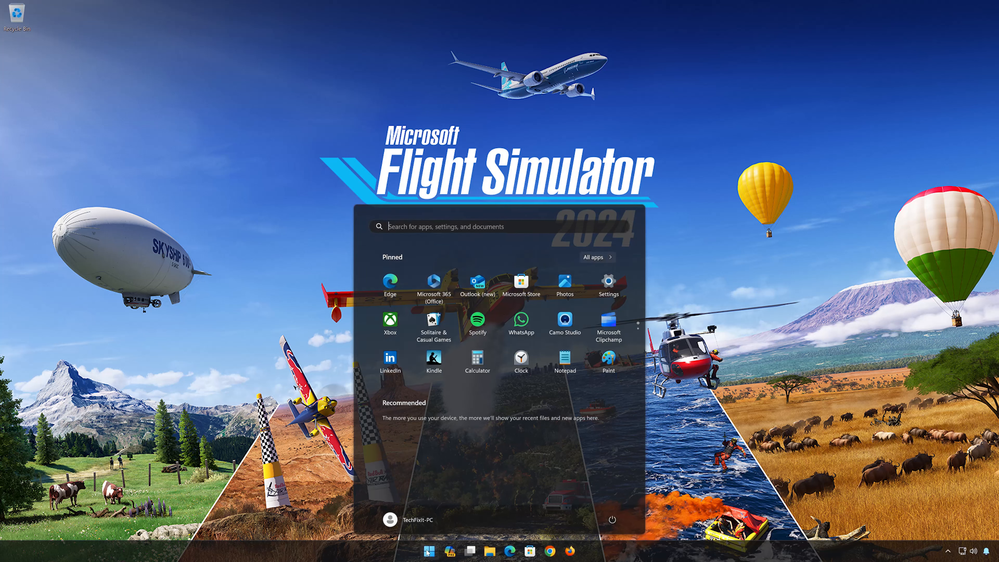
pyautogui.write('control panel')
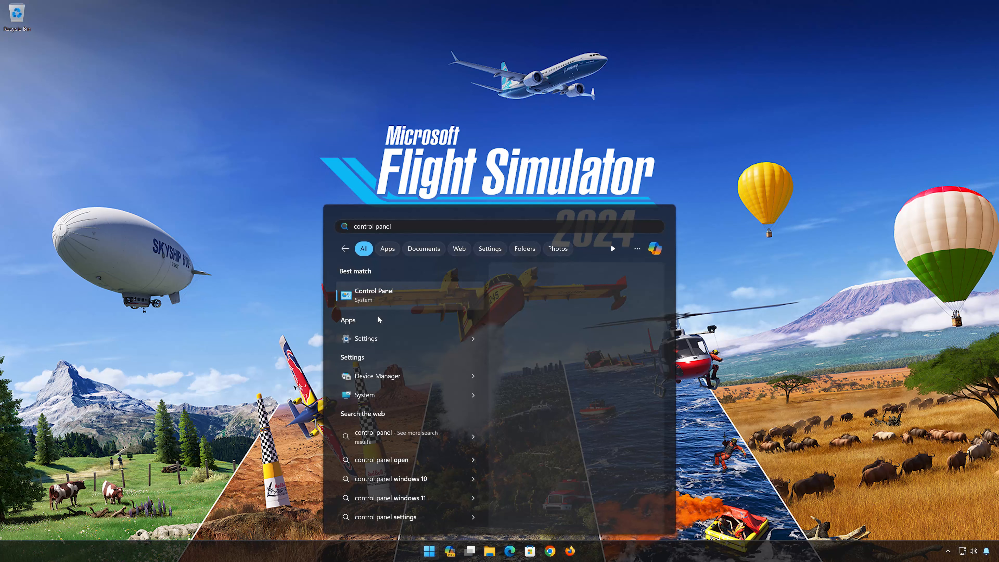
pyautogui.click(421, 299)
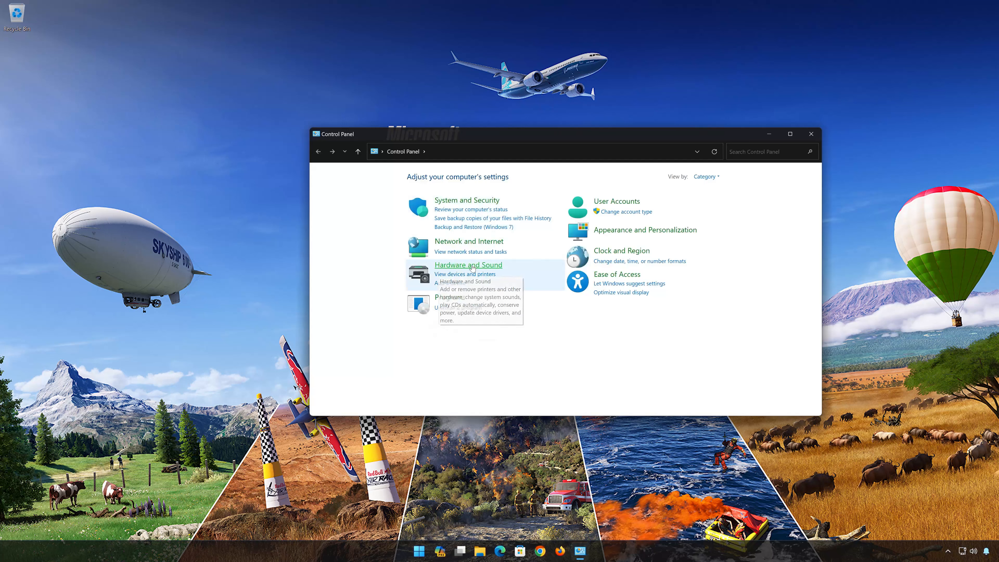
pyautogui.click(473, 267)
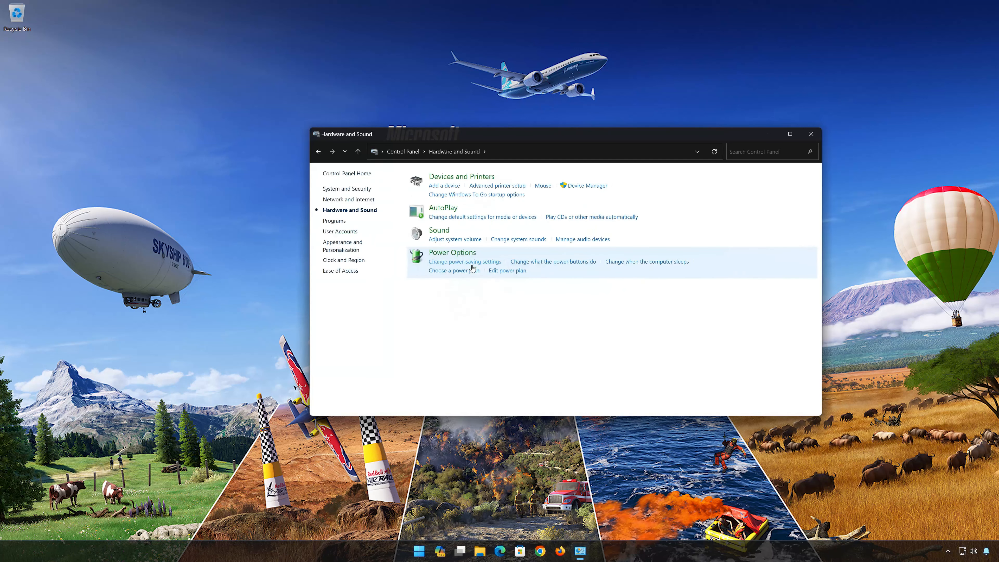
pyautogui.click(434, 233)
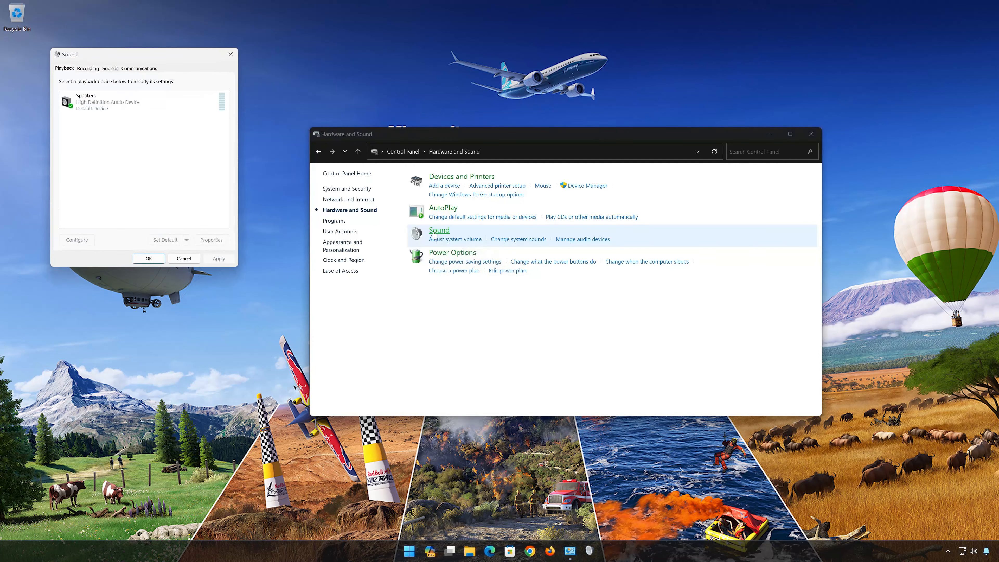
pyautogui.moveTo(178, 56); pyautogui.dragTo(591, 151)
pyautogui.click(811, 134)
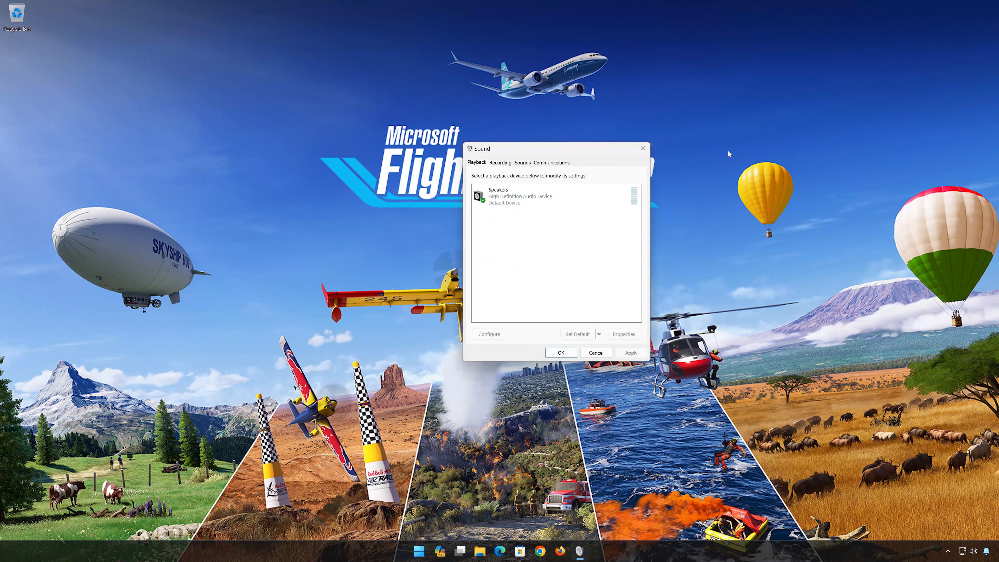
# - Set the Speakers' default format to 16 bit, 44100 Hz (CD Quality), apply it, and close the properties and Sound dialogs
pyautogui.click(551, 192)
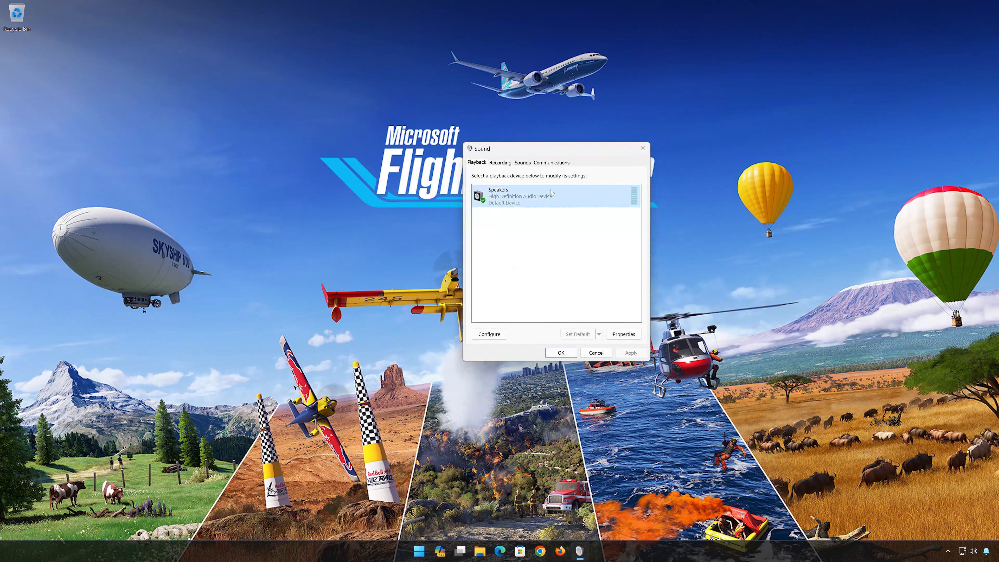
pyautogui.rightClick(527, 196)
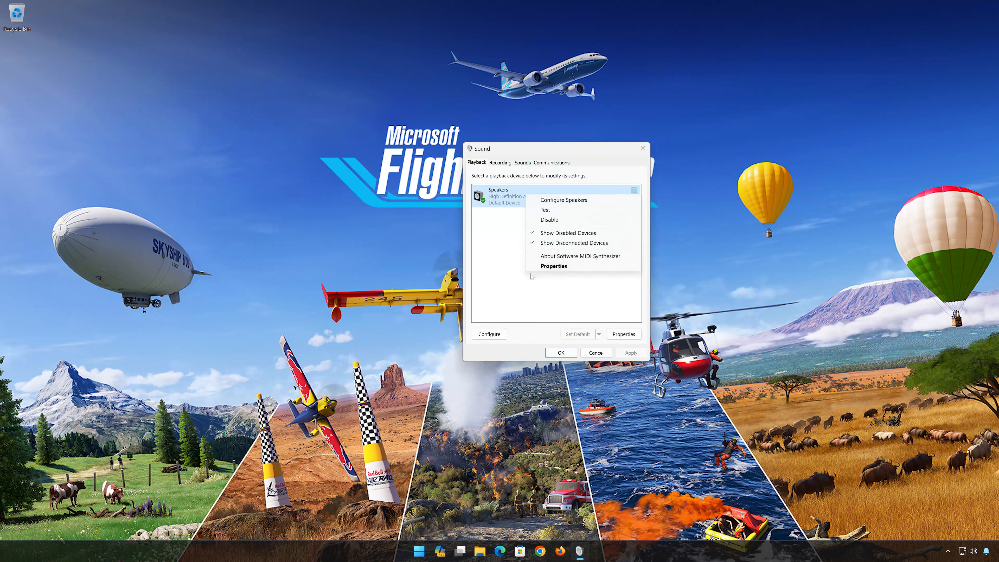
pyautogui.click(564, 267)
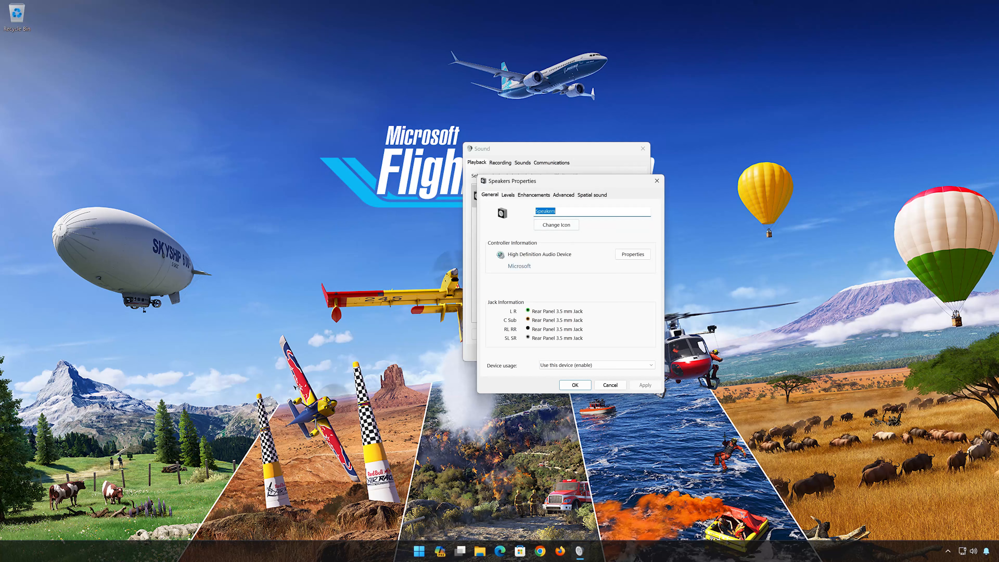
pyautogui.click(567, 197)
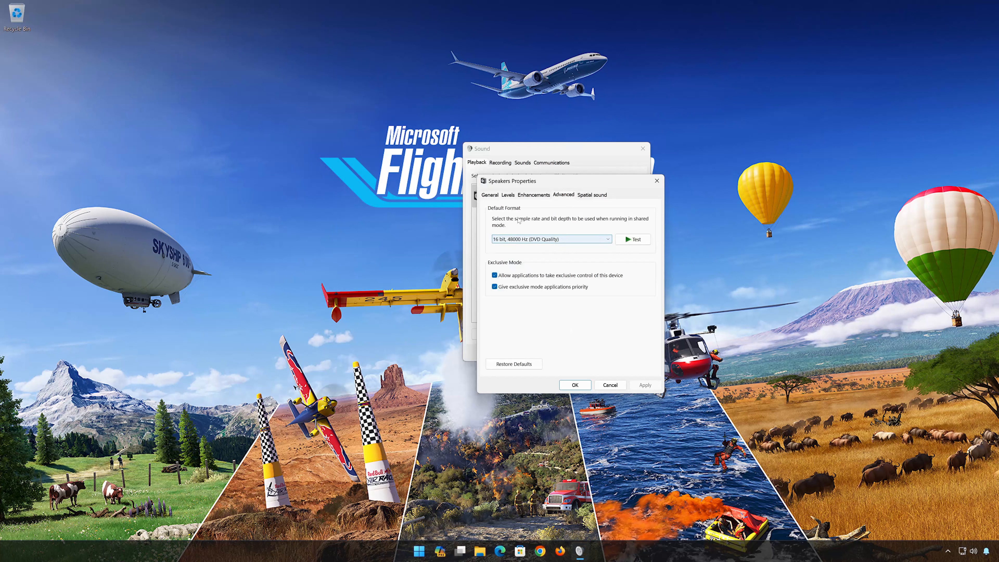
pyautogui.click(536, 243)
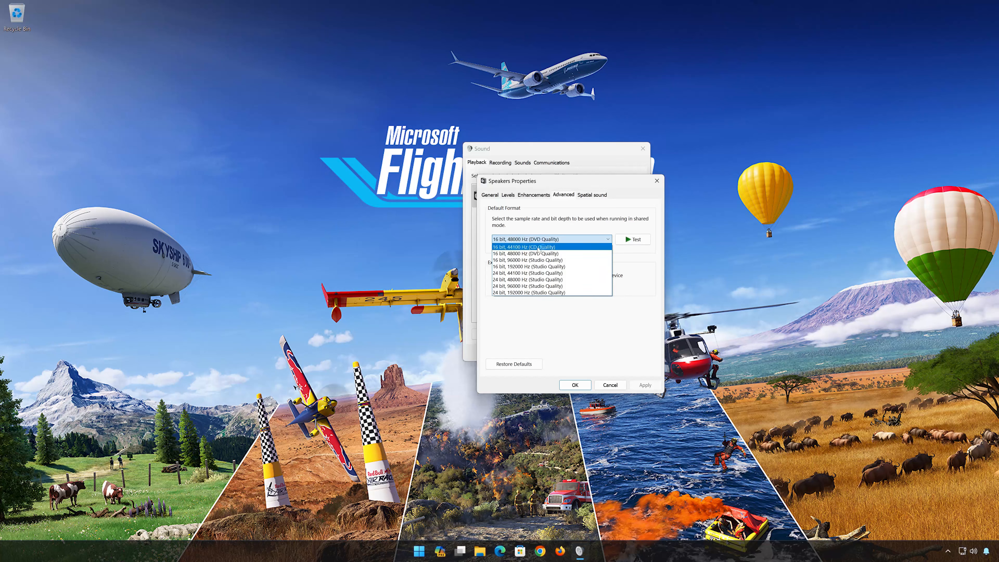
pyautogui.click(553, 248)
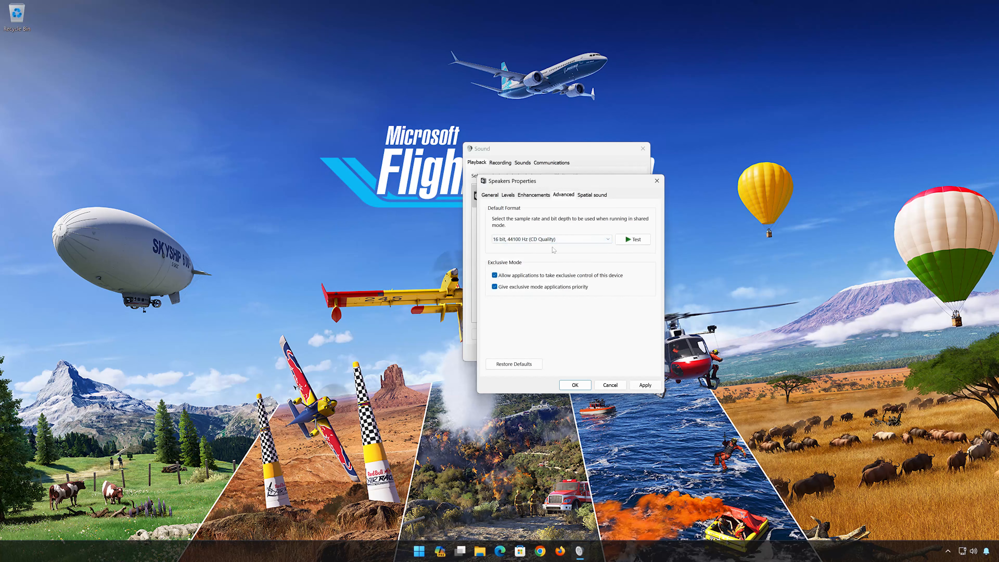
pyautogui.click(657, 385)
pyautogui.click(574, 385)
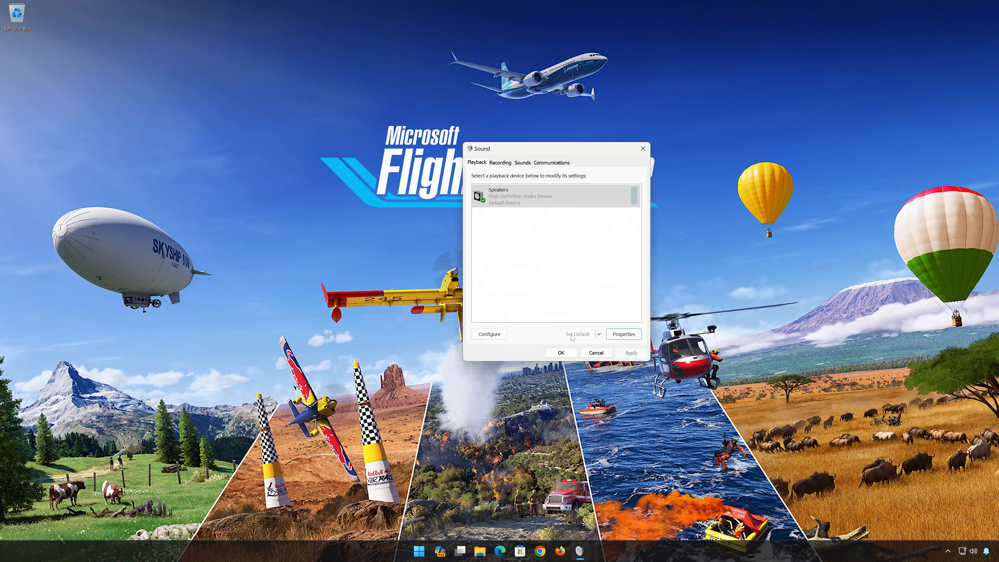
pyautogui.click(570, 354)
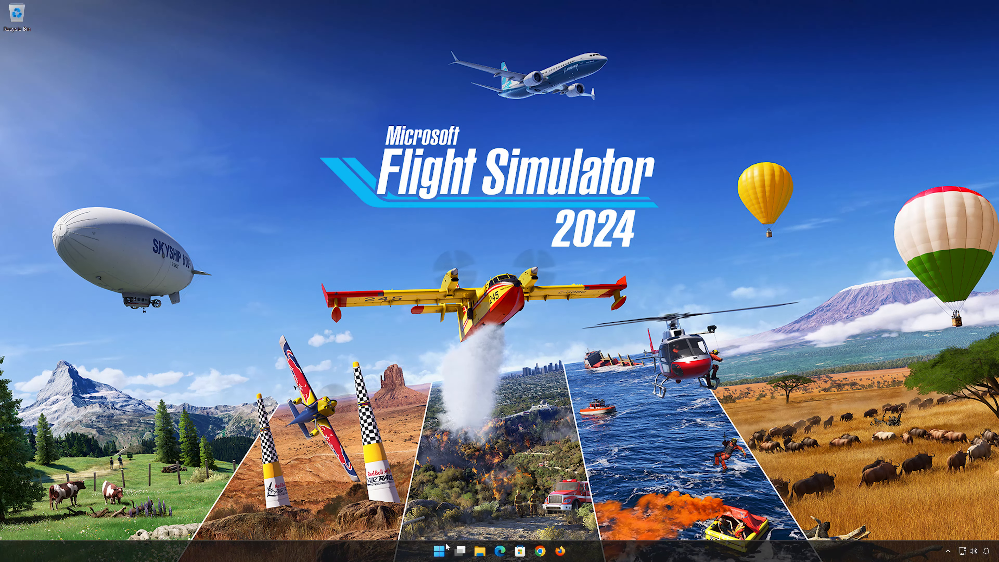
# - Find and open Device Manager through search, and move its window to the middle of the desktop
pyautogui.click(447, 552)
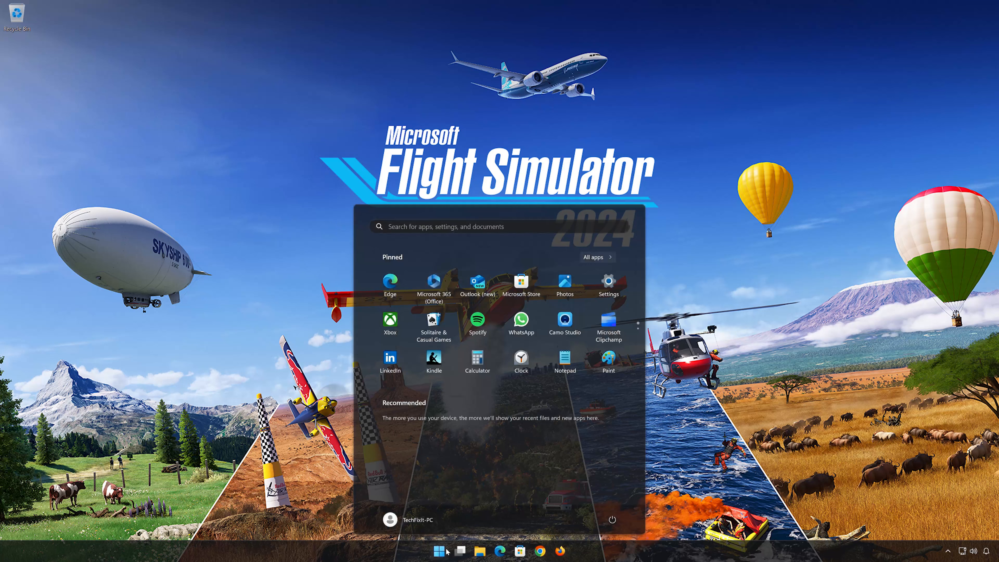
pyautogui.write('devic')
pyautogui.write('e manager')
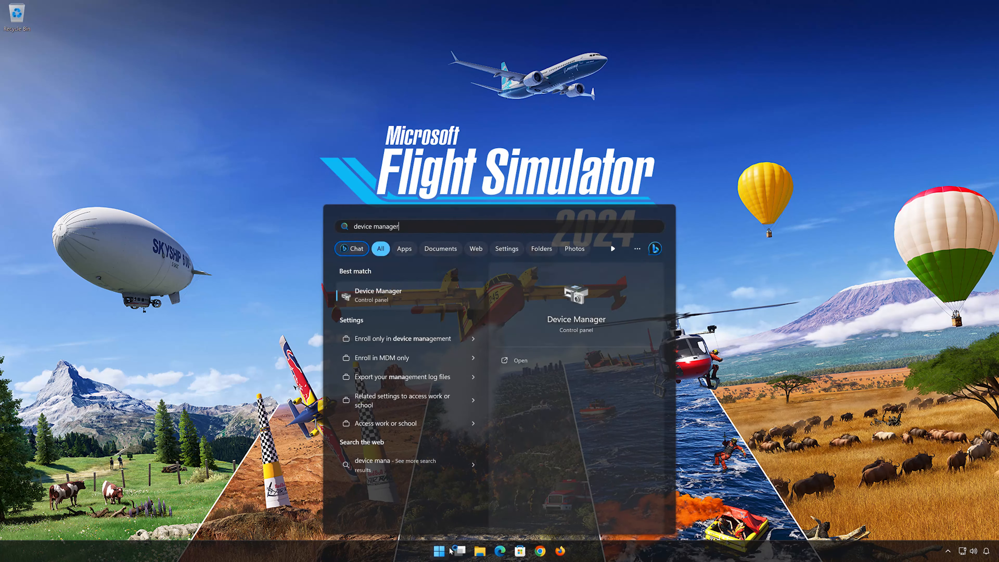
pyautogui.click(398, 294)
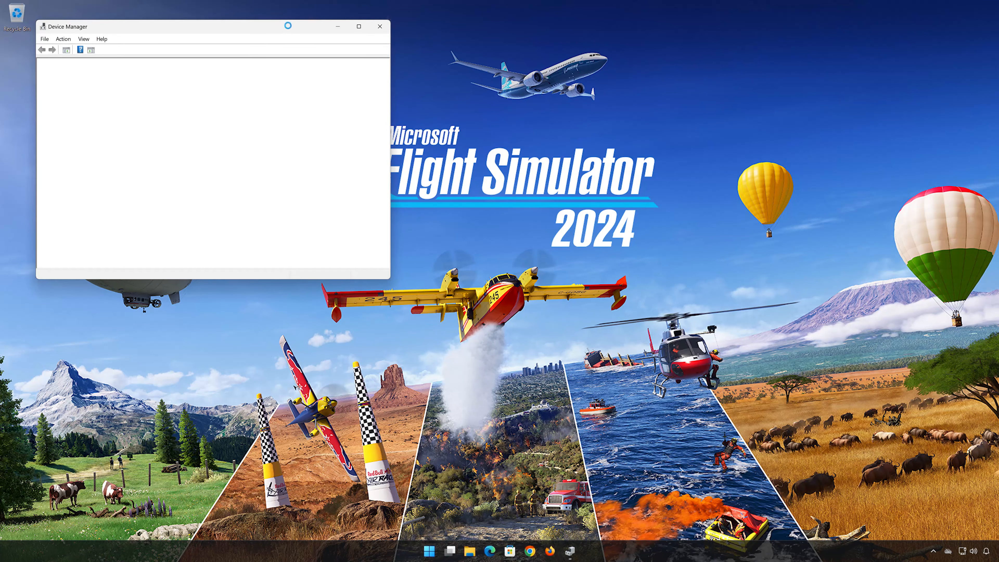
pyautogui.moveTo(288, 25); pyautogui.dragTo(612, 120)
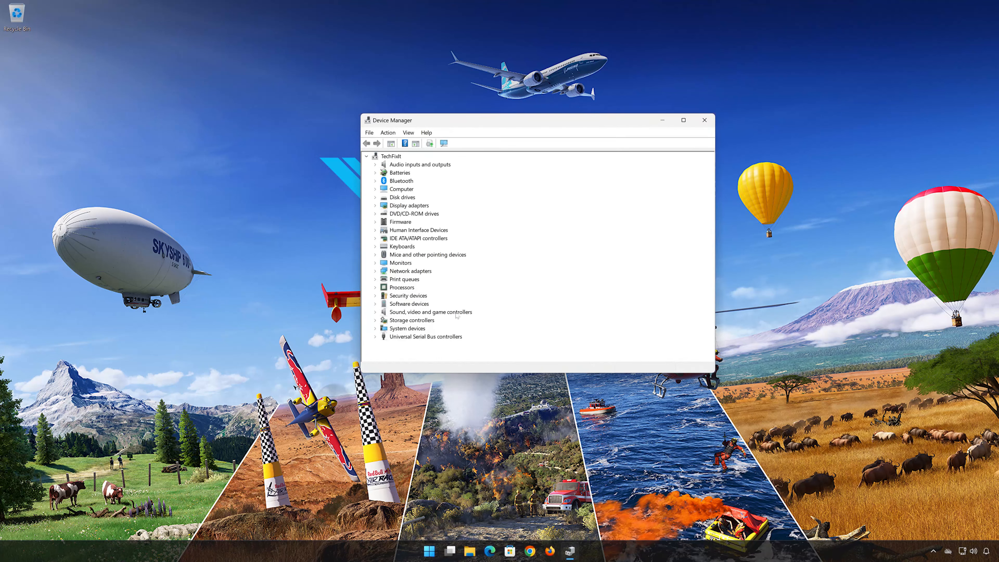
# - Open the driver properties of the High Definition Audio Device under Sound, video and game controllers
pyautogui.click(375, 312)
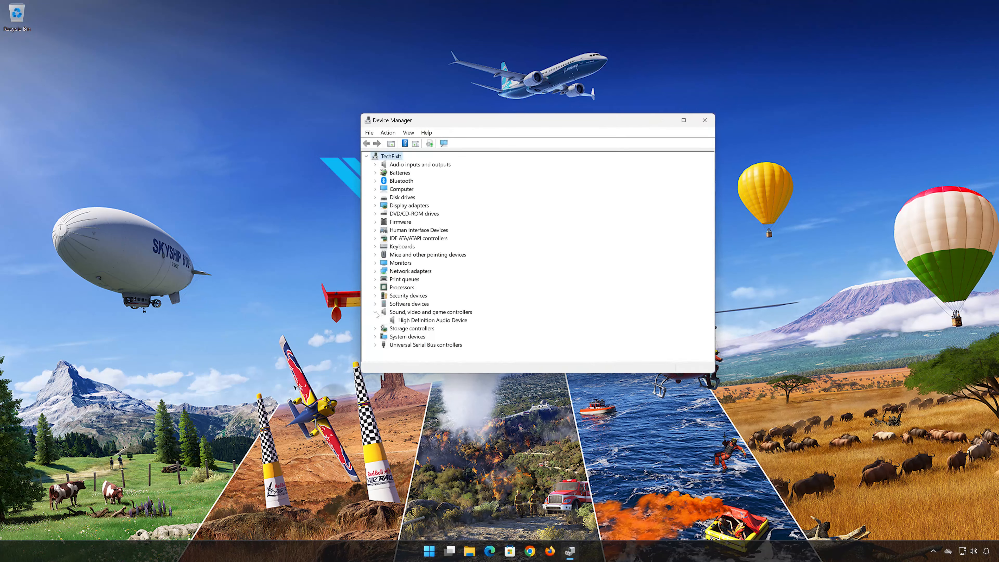
pyautogui.click(391, 321)
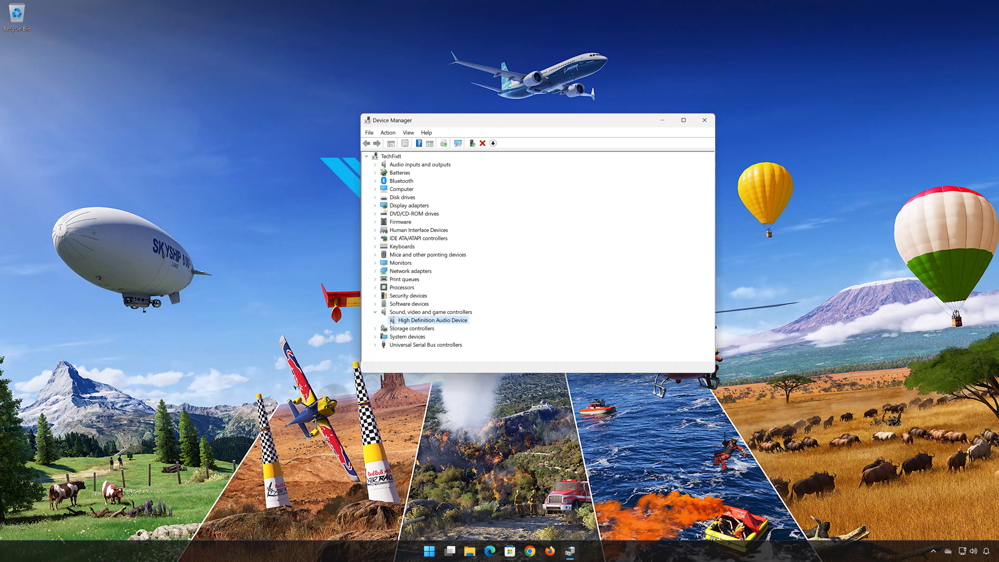
pyautogui.rightClick(434, 320)
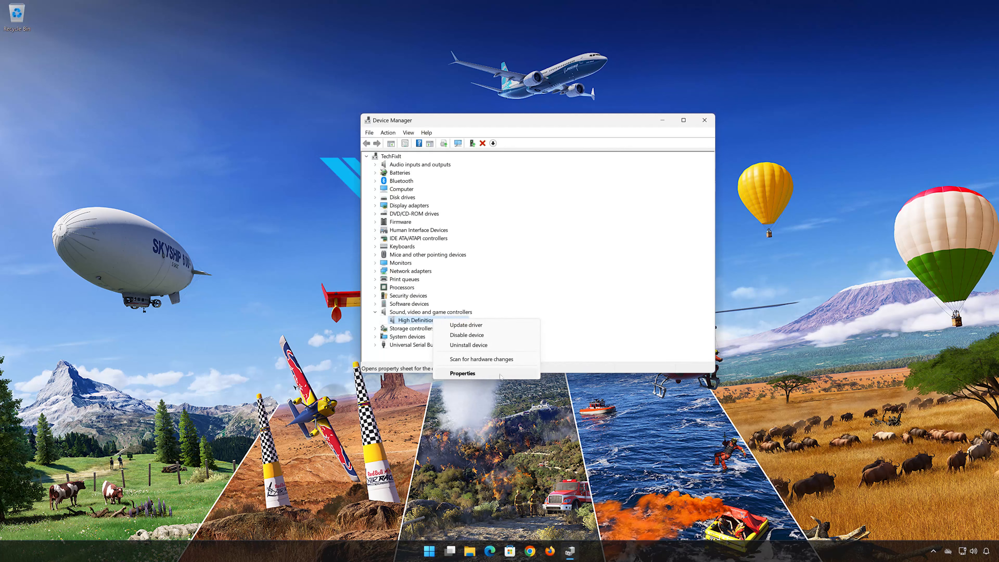
pyautogui.click(487, 374)
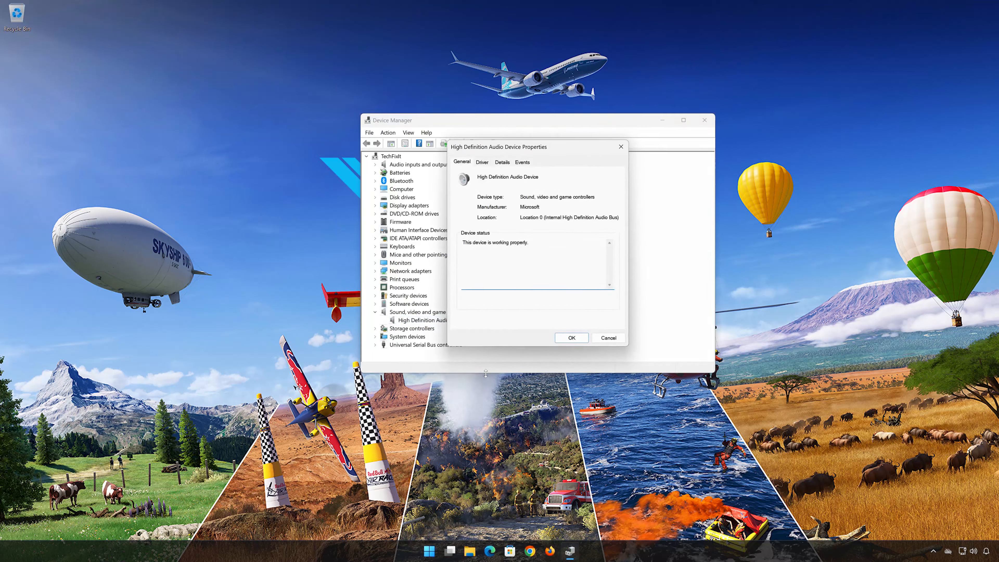
pyautogui.click(481, 163)
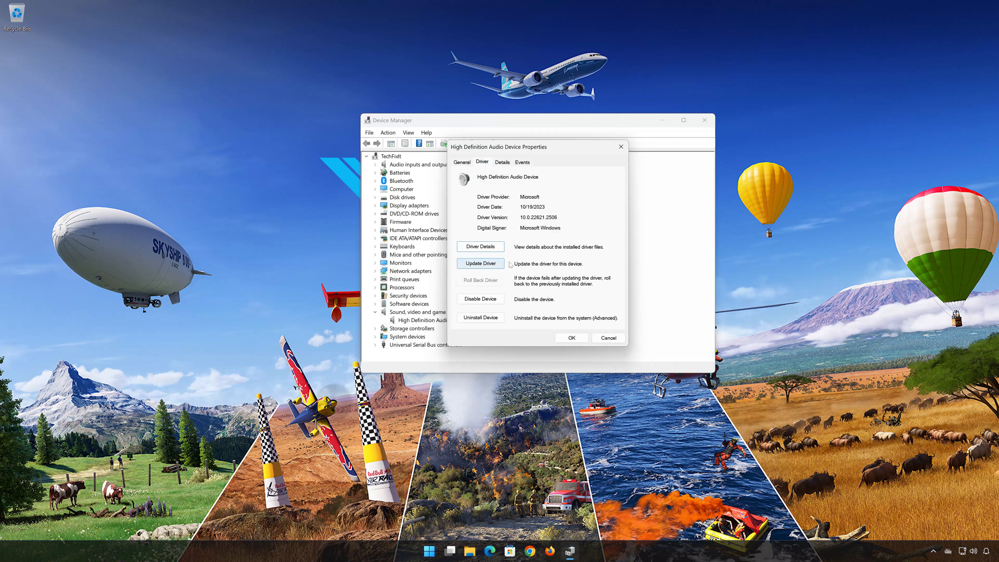
# - Update the driver manually by installing High Definition Audio Device from the computer's available drivers, accept the compatibility warning, and close all Device Manager windows
pyautogui.click(481, 267)
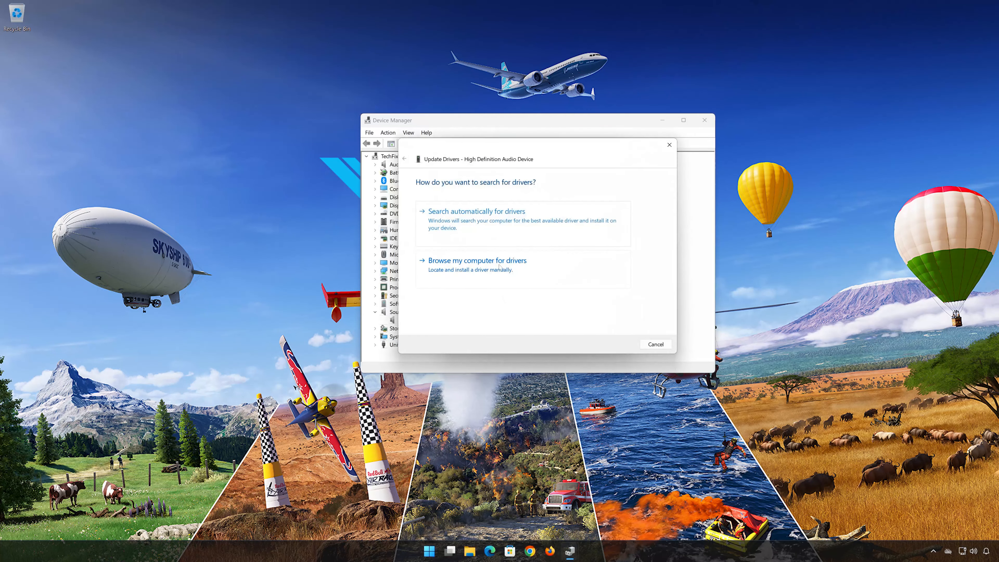
pyautogui.click(476, 270)
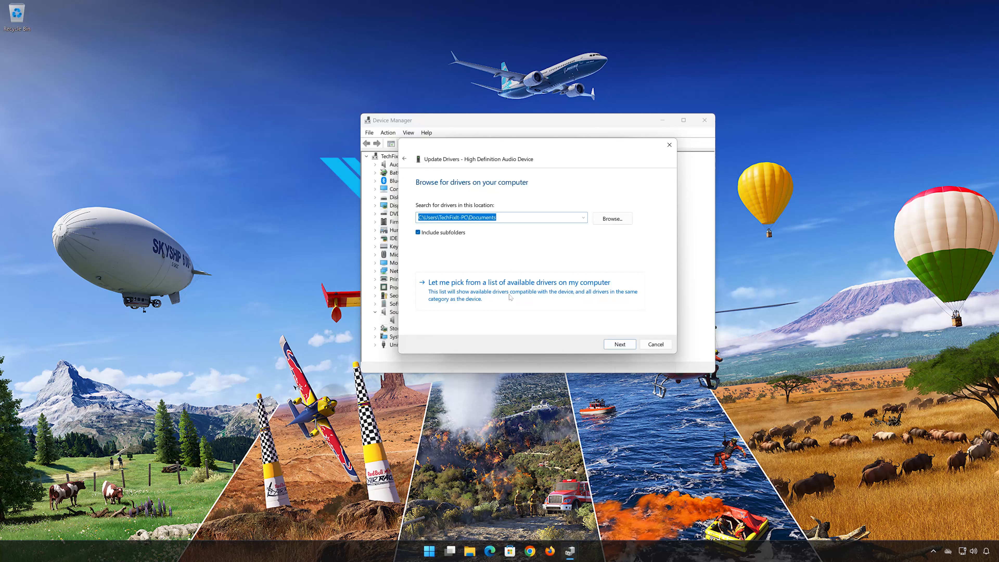
pyautogui.click(500, 296)
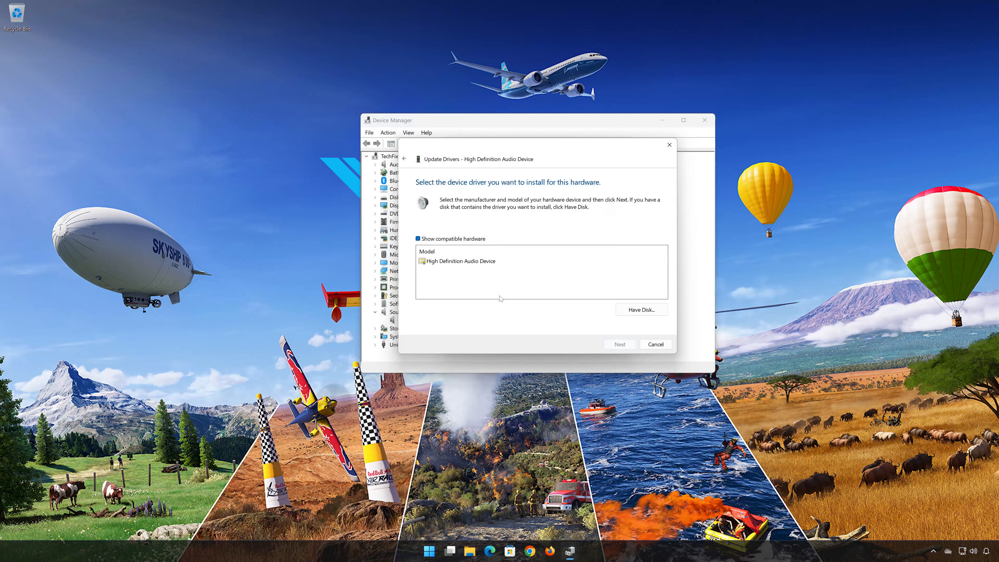
pyautogui.click(481, 262)
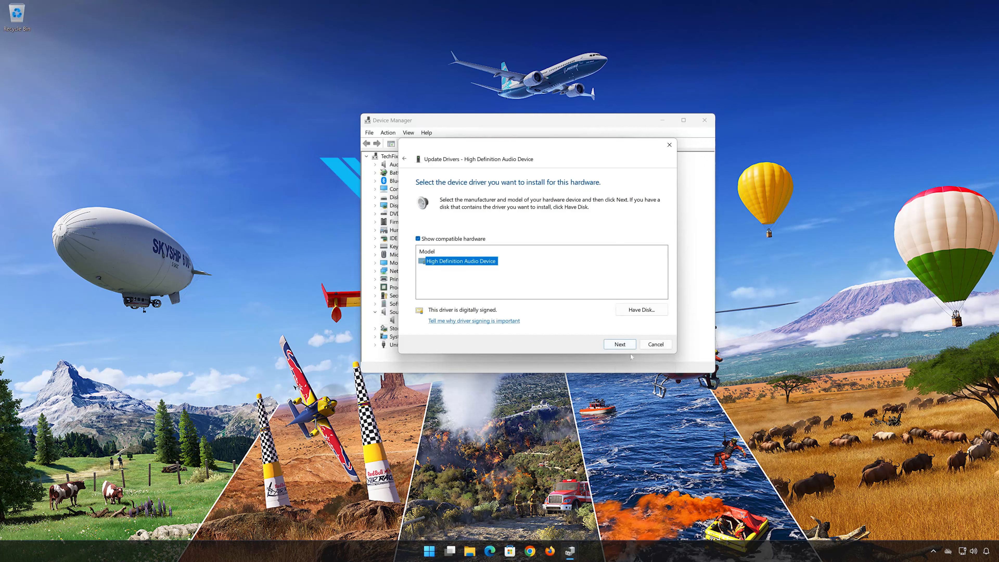
pyautogui.click(619, 345)
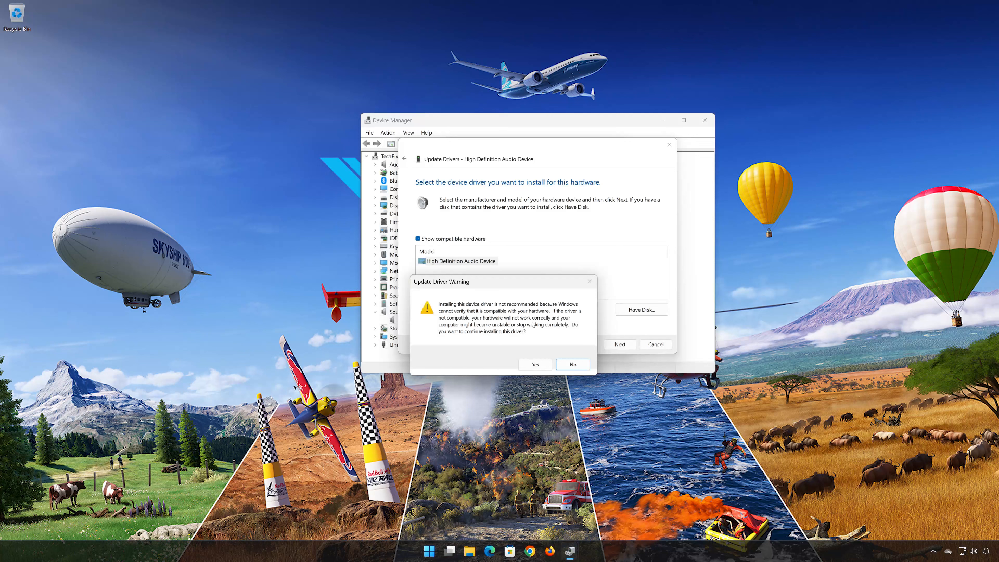
pyautogui.click(542, 366)
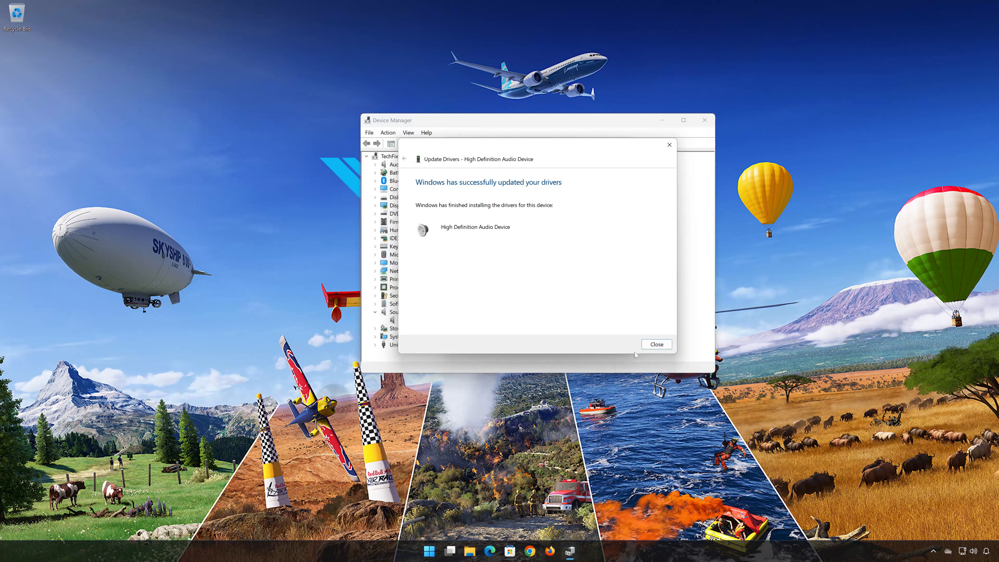
pyautogui.click(651, 345)
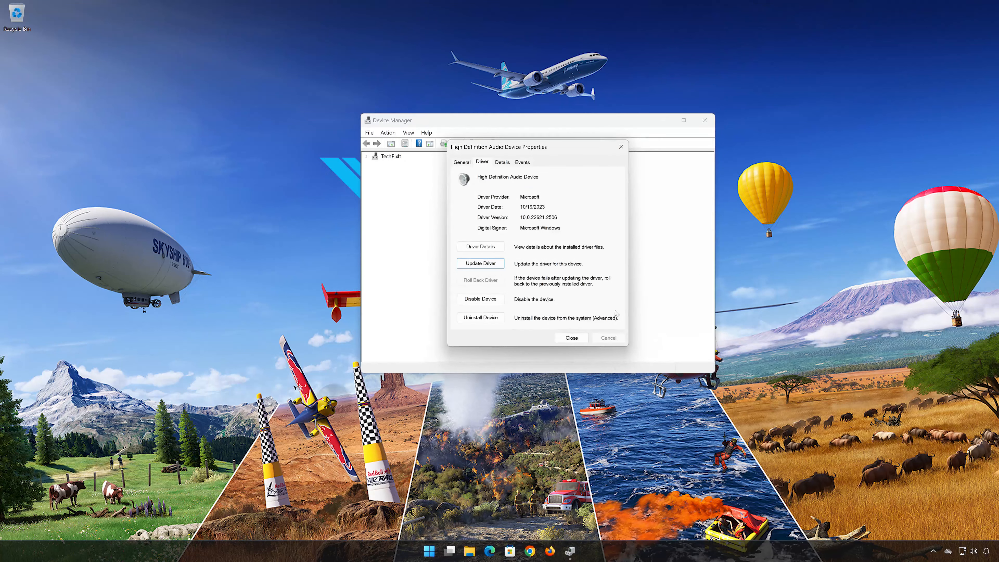
pyautogui.click(575, 337)
pyautogui.click(705, 120)
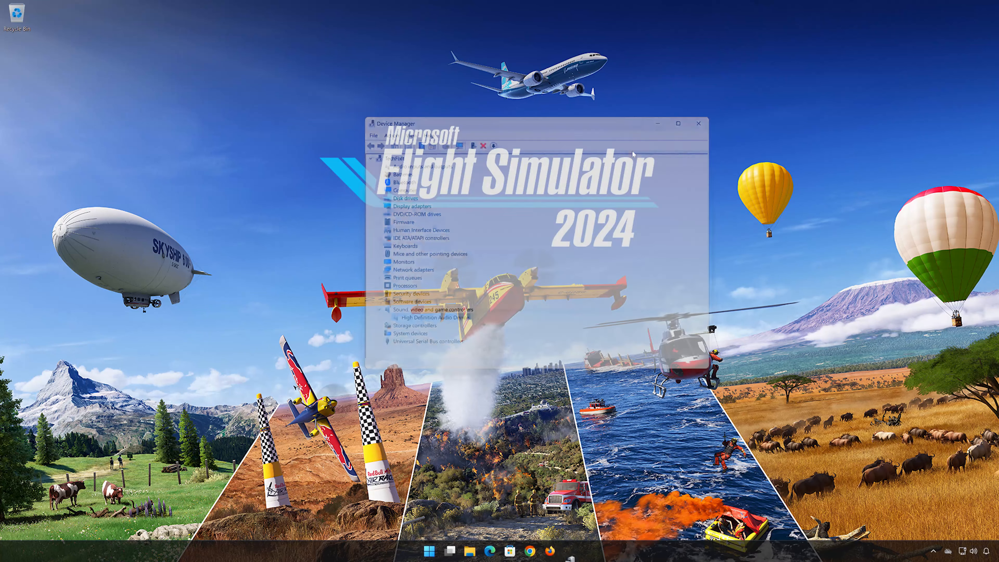
# - Restart the computer
pyautogui.click(439, 551)
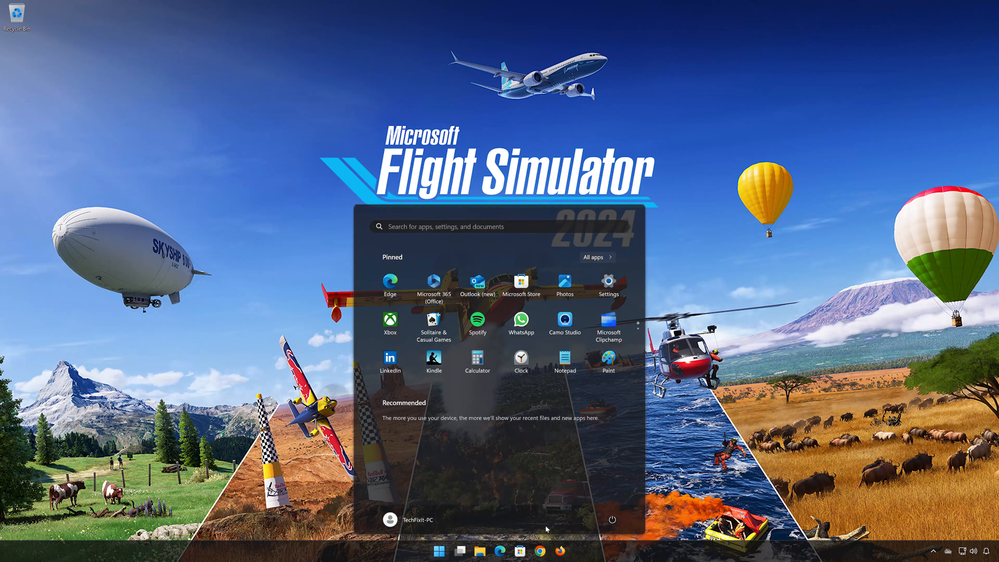
pyautogui.click(611, 519)
pyautogui.click(612, 503)
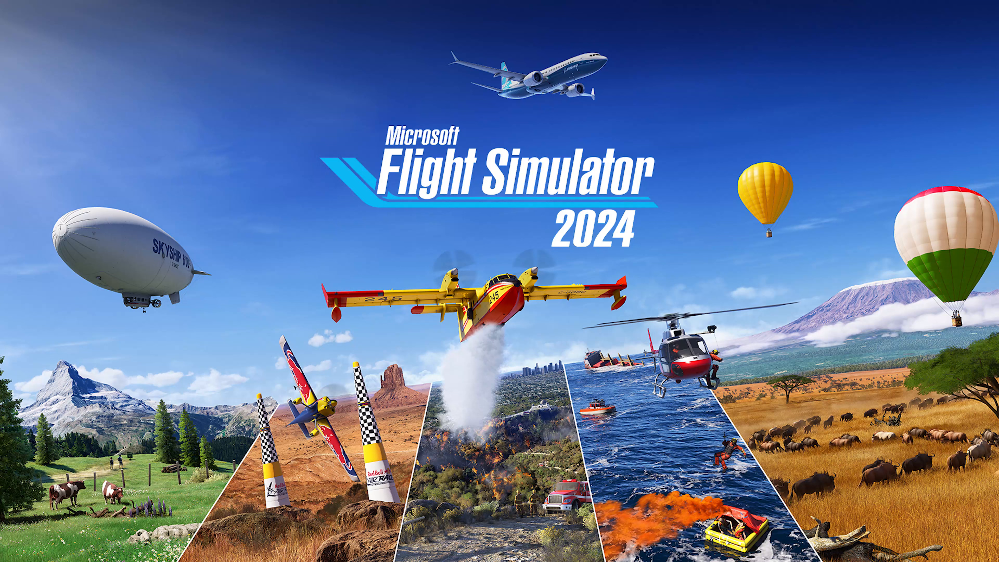
# - Open the Windows Settings and go to the Sound page under System
pyautogui.press('super')
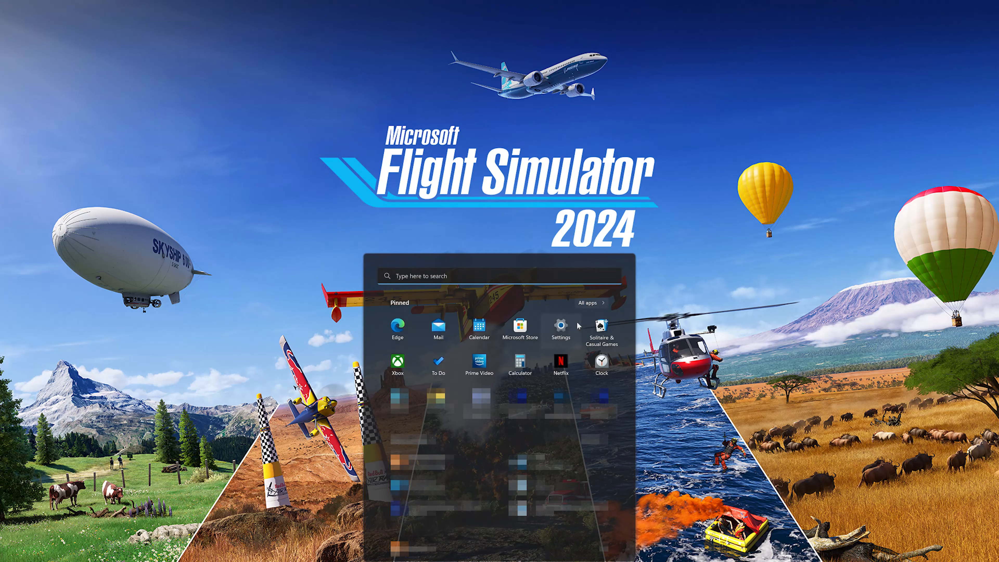
pyautogui.click(566, 331)
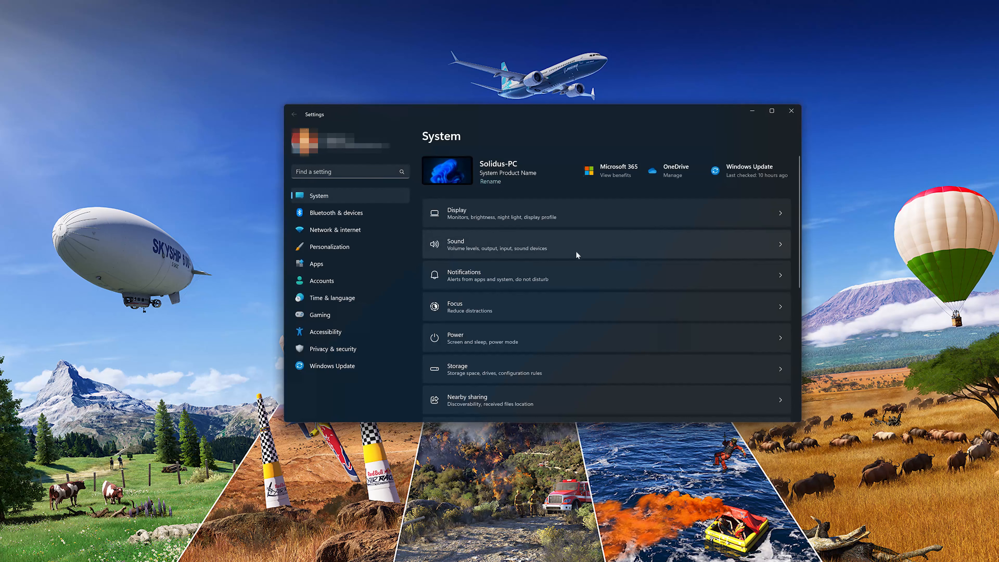
pyautogui.click(590, 245)
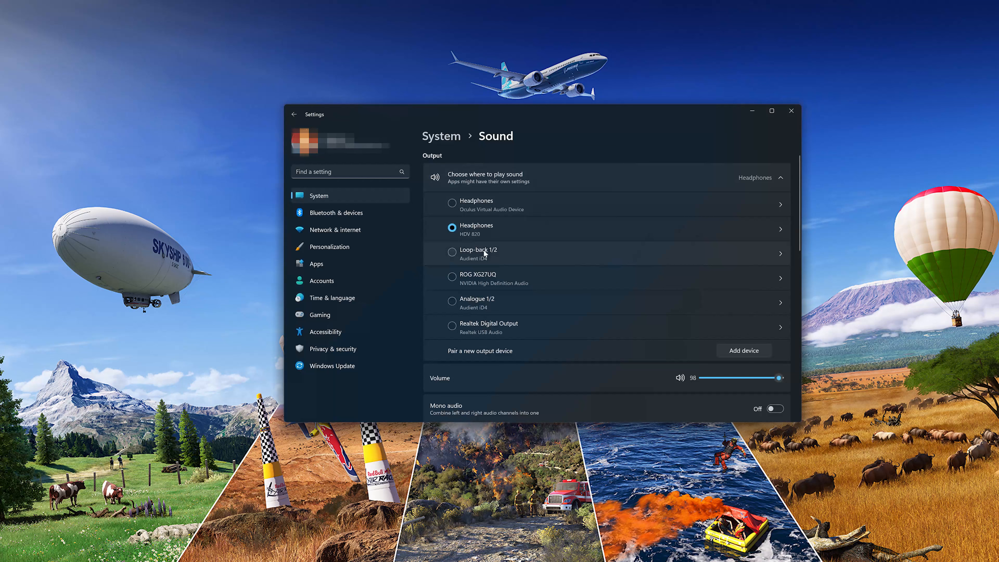
# - Select the HDV 820 headphones as the output device, check whether audio is allowed in their properties, and return to the Sound page
pyautogui.click(479, 204)
pyautogui.click(476, 229)
pyautogui.click(539, 231)
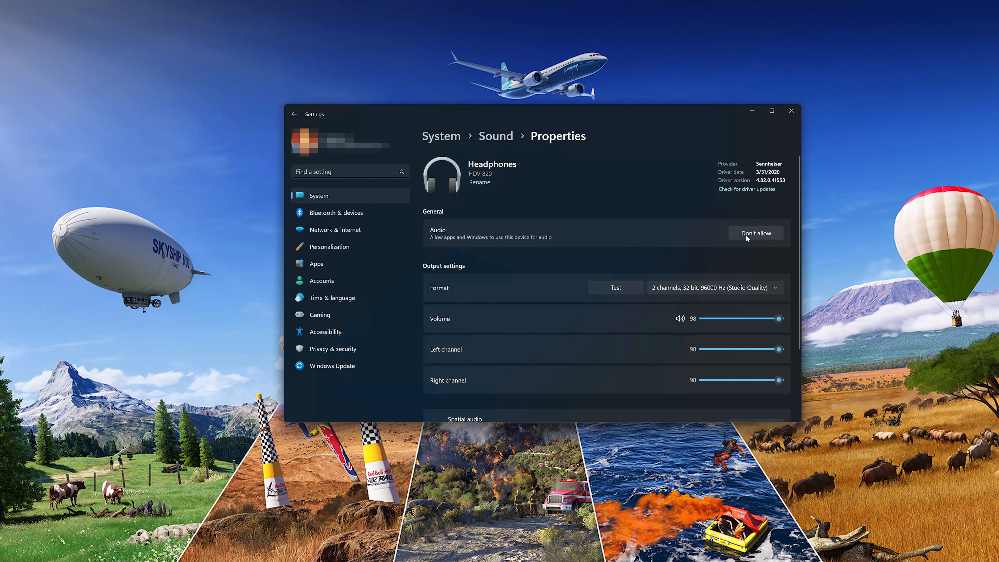
pyautogui.click(294, 114)
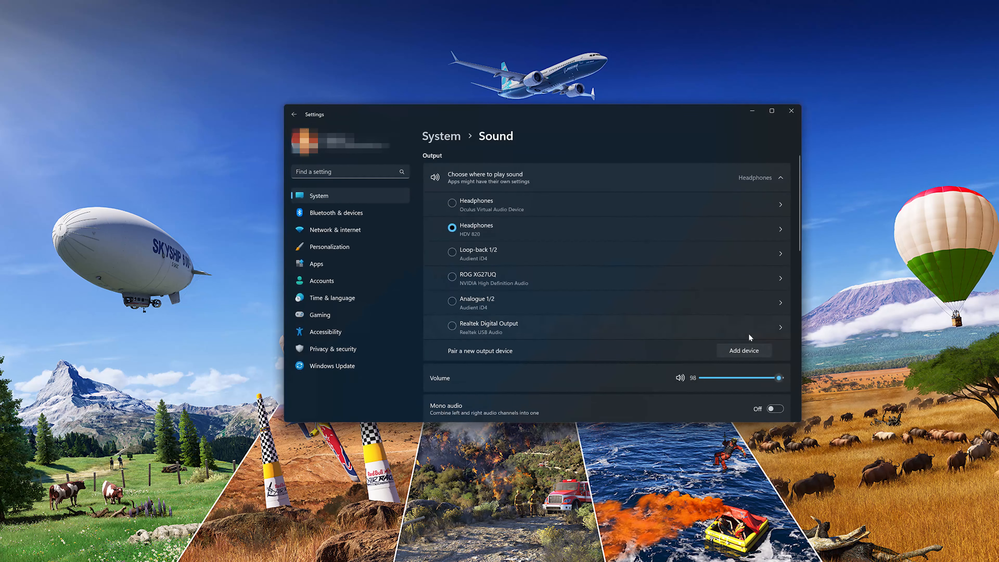
# - View the device types offered for pairing a new output device, dismiss the dialog, and close Settings
pyautogui.click(741, 351)
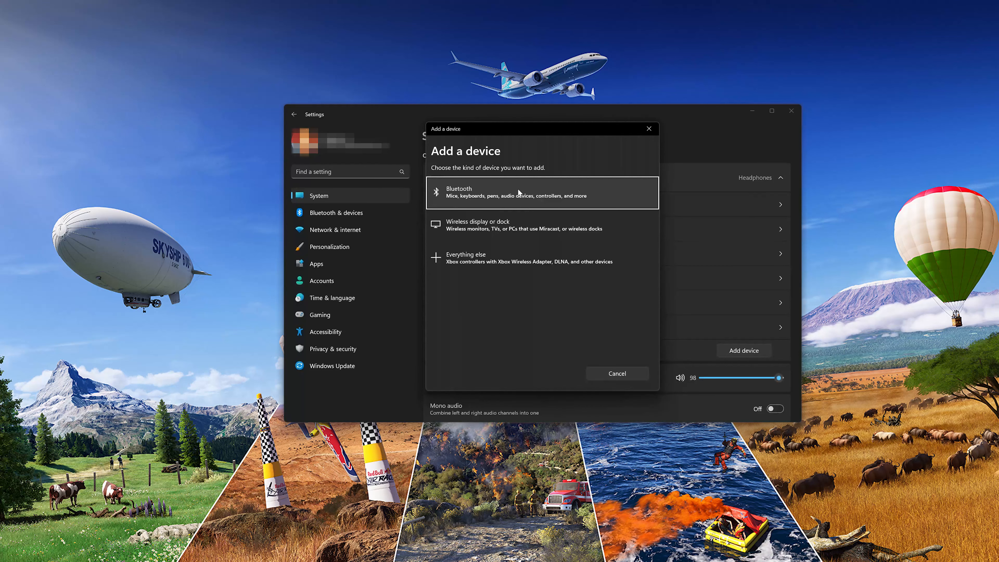
pyautogui.click(643, 130)
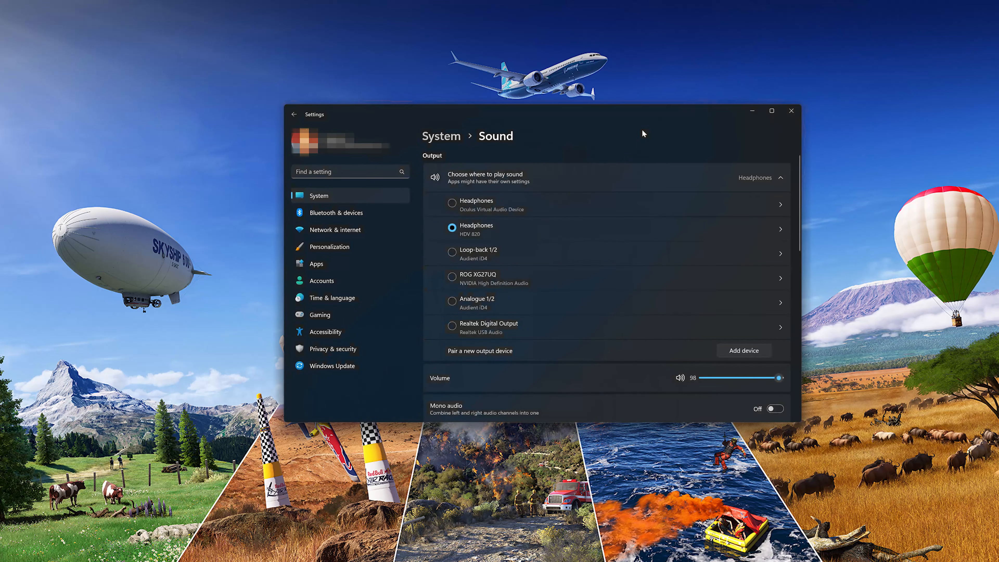
pyautogui.click(791, 111)
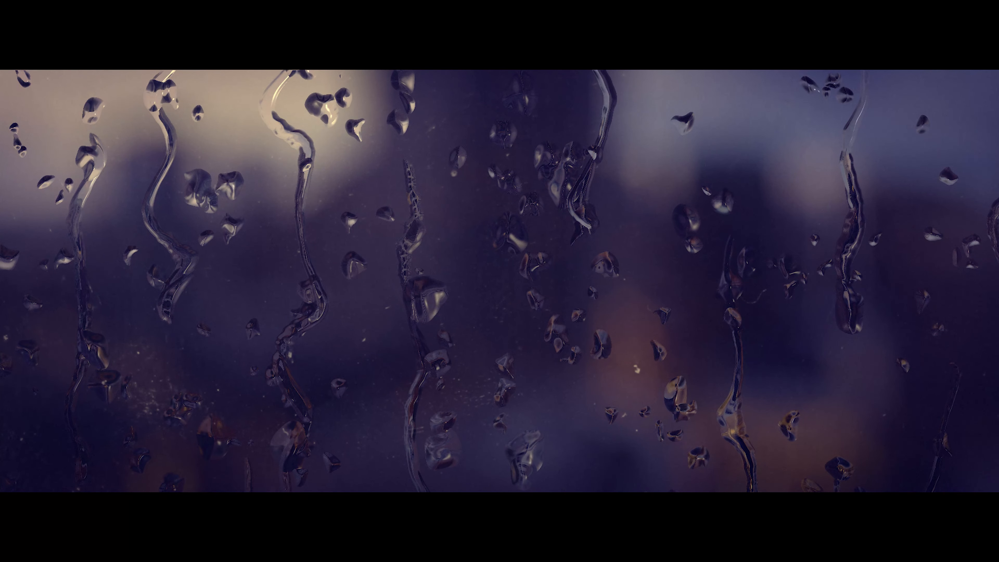